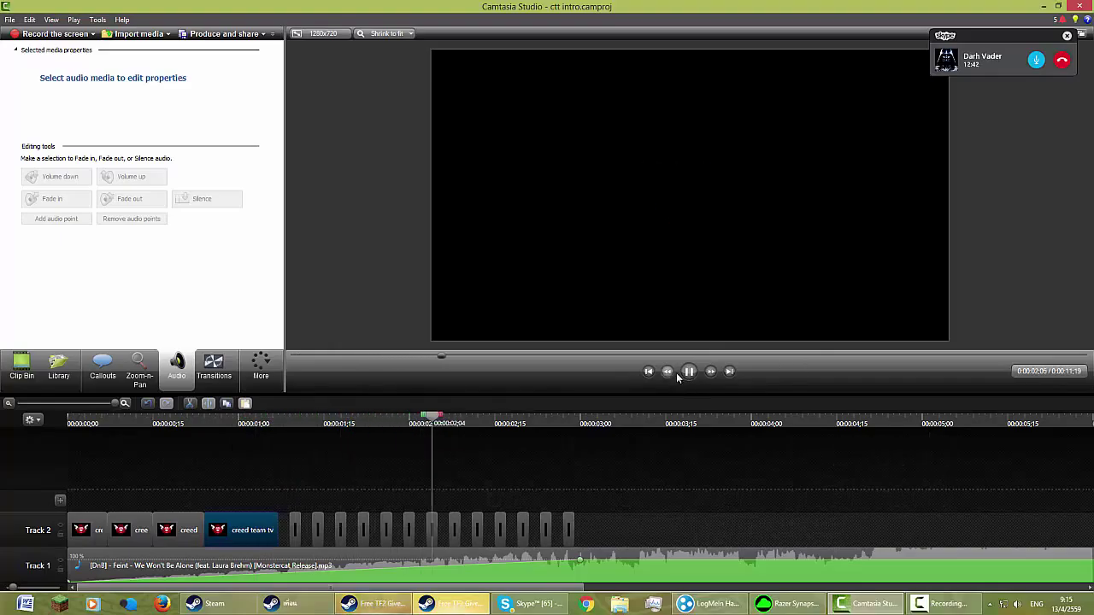
- Add Glow transitions between the first four logo clips on Track 2
left_click(689, 371)
left_click(214, 368)
left_click(134, 207)
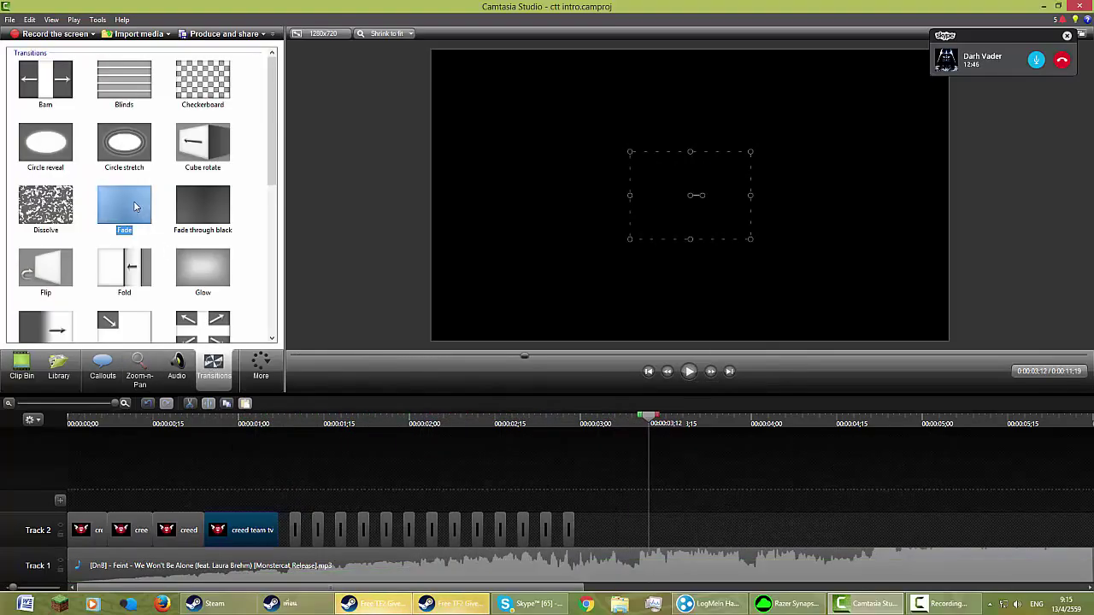
left_click_drag(58, 203, 62, 208)
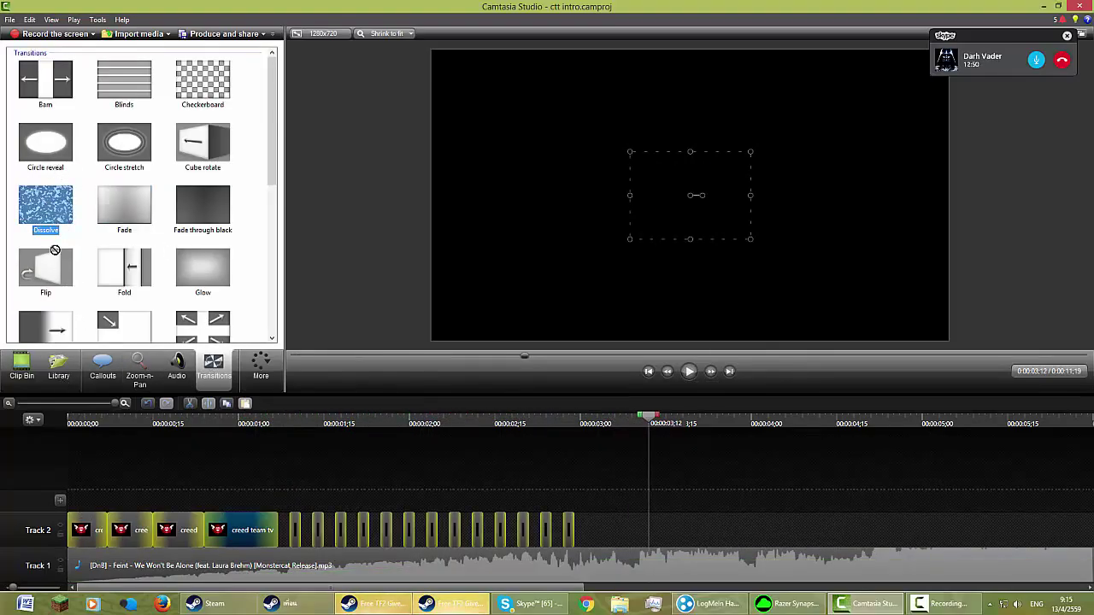
left_click_drag(203, 269, 129, 465)
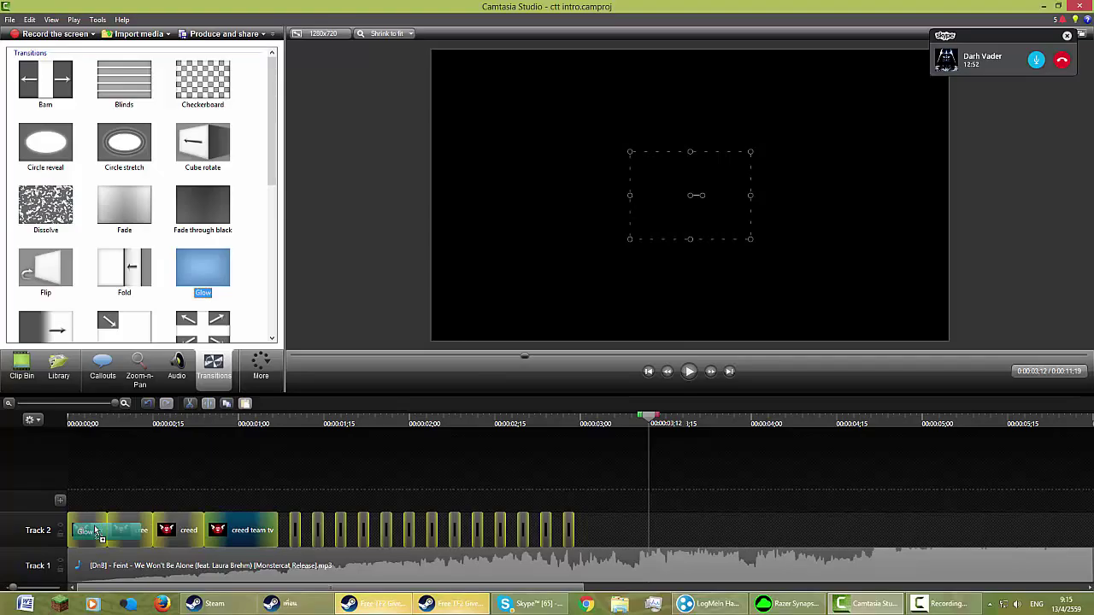
left_click_drag(96, 530, 96, 530)
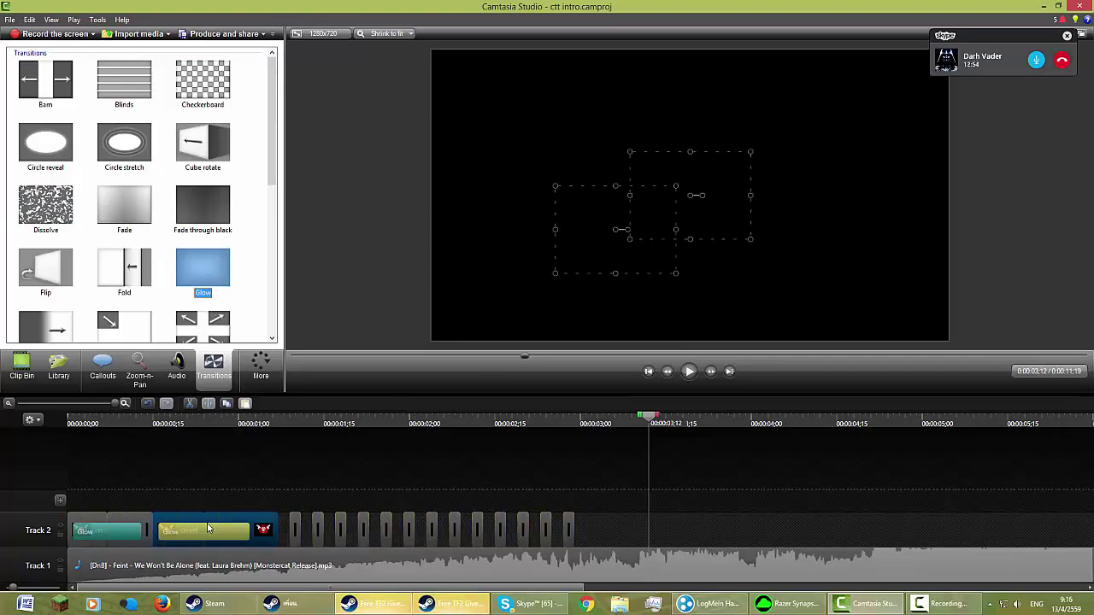
left_click_drag(647, 421, 70, 421)
left_click_drag(217, 268, 152, 539)
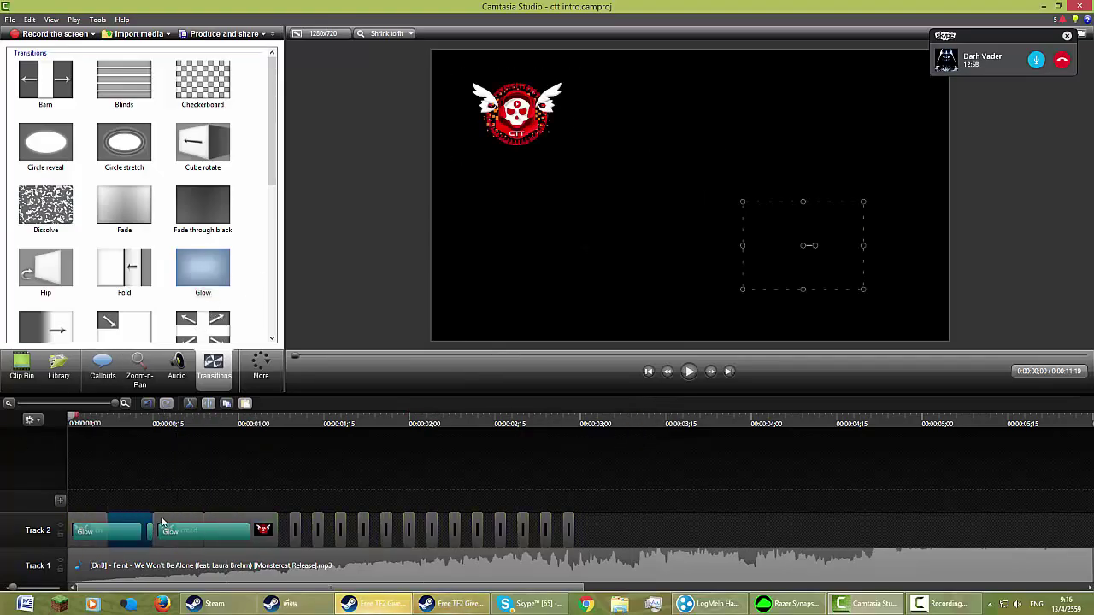
- Play the intro from the beginning to check the Glow transitions
left_click(694, 375)
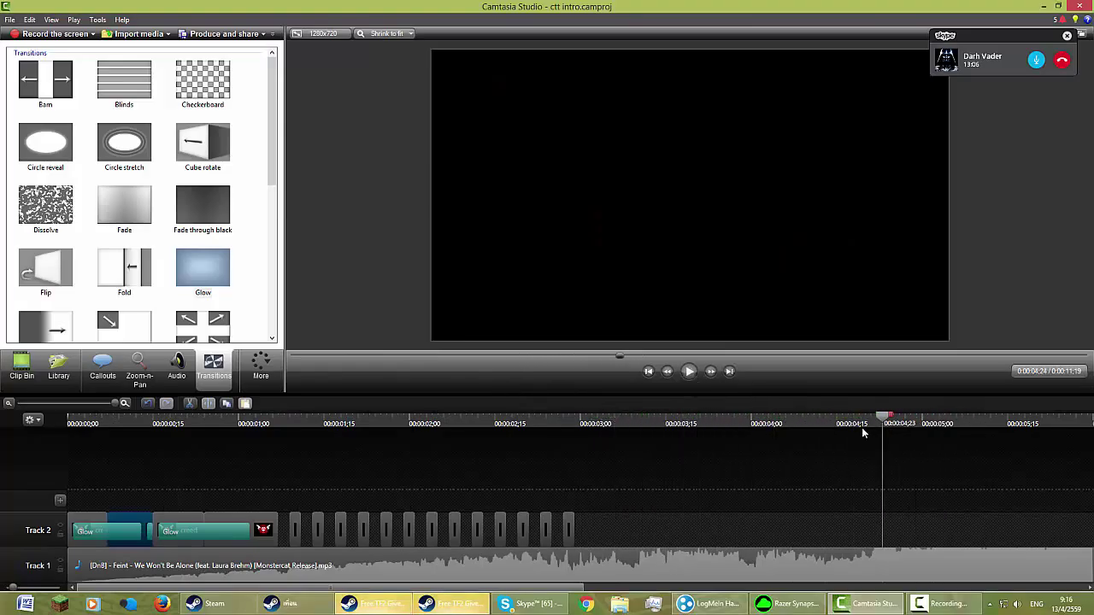
left_click_drag(626, 417, 68, 417)
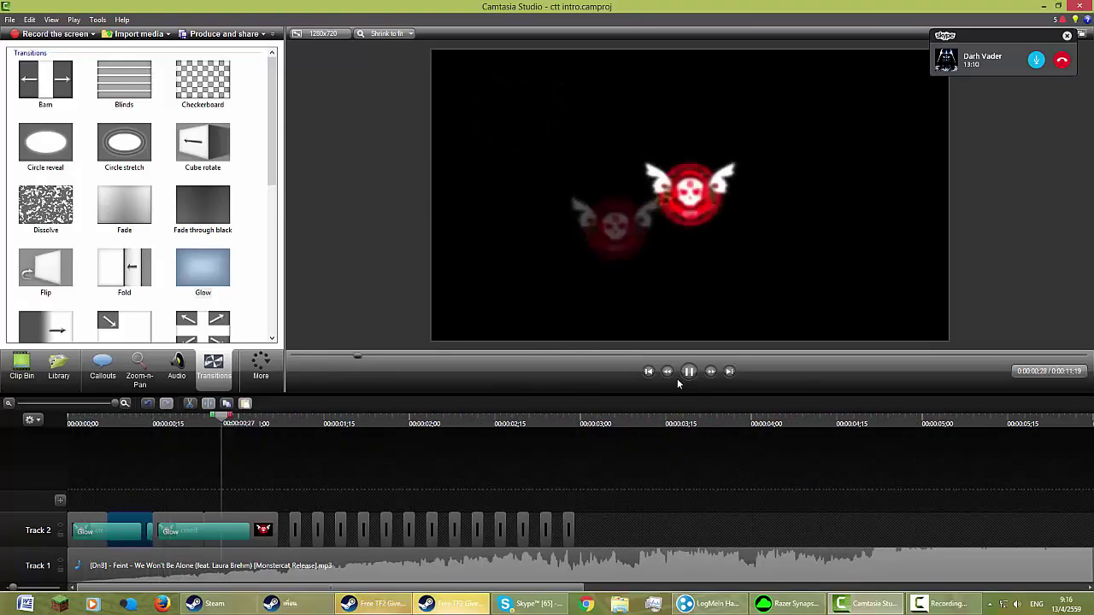
key("space")
- Shift the short clips on Track 2 earlier to close the gap after the fourth logo clip, and play the intro back
left_click_drag(294, 530, 273, 532)
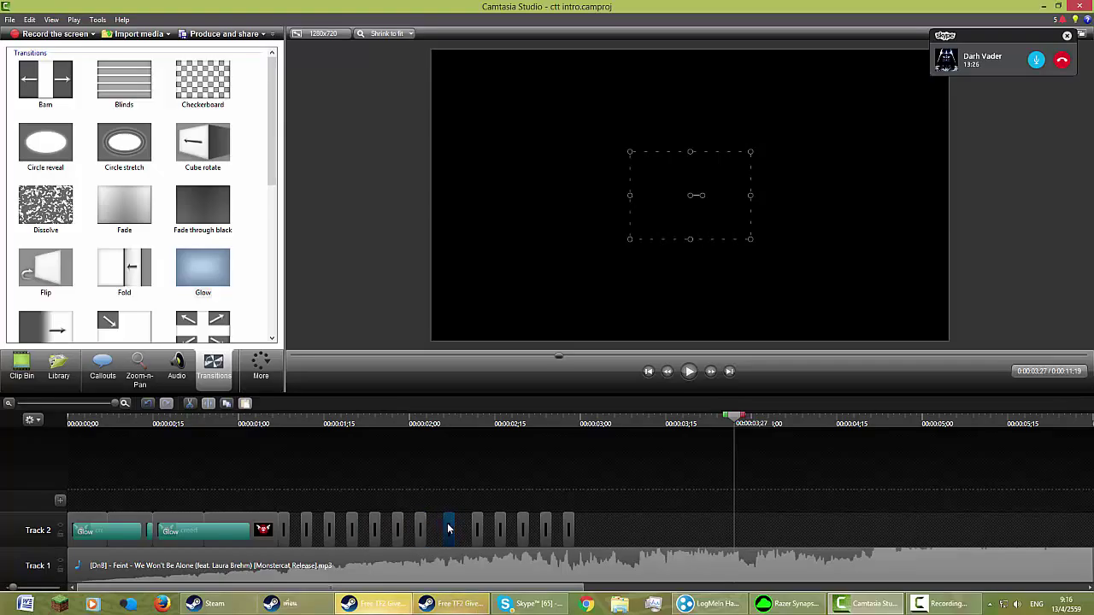
left_click(522, 532)
left_click_drag(518, 419, 1, 432)
left_click(690, 371)
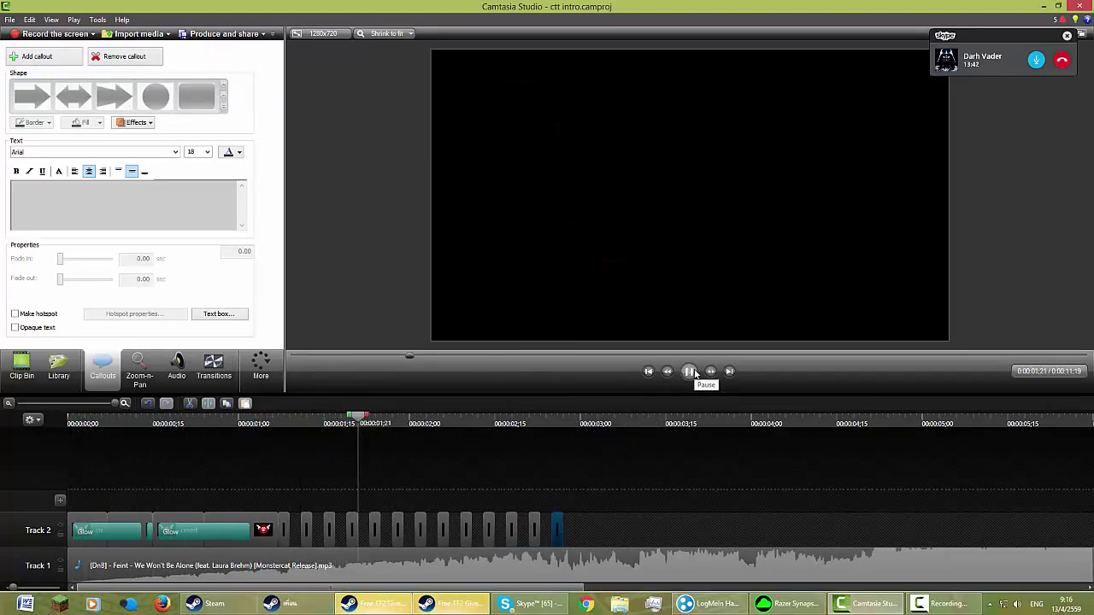
- Place creed team tv.jpg on Track 2 and shockwave edited.wmv on Track 3, both starting at 0:00:04;21
left_click(879, 418)
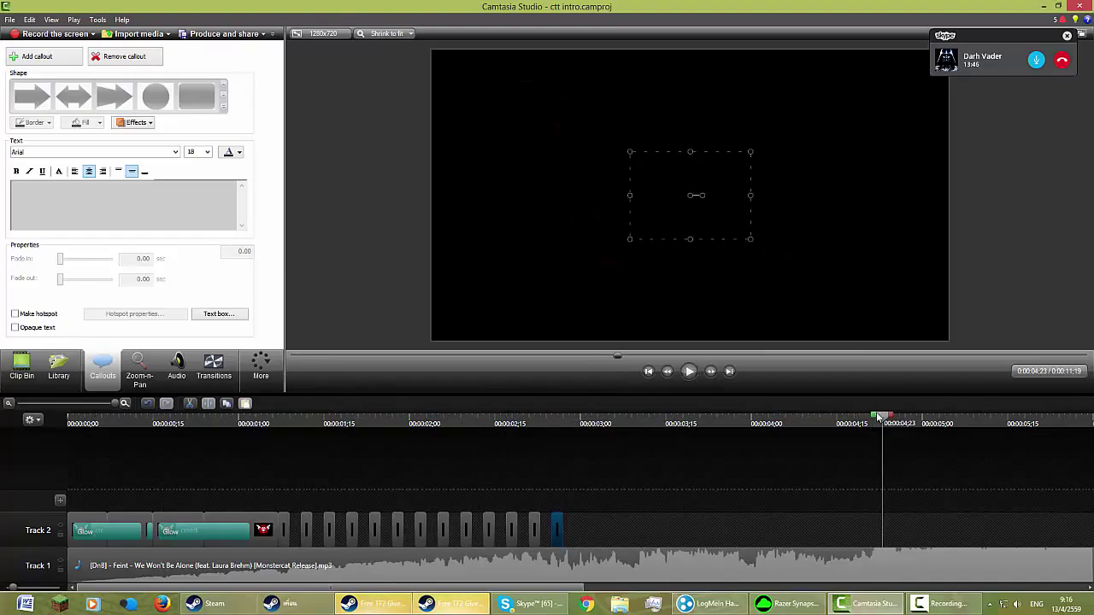
left_click(100, 406)
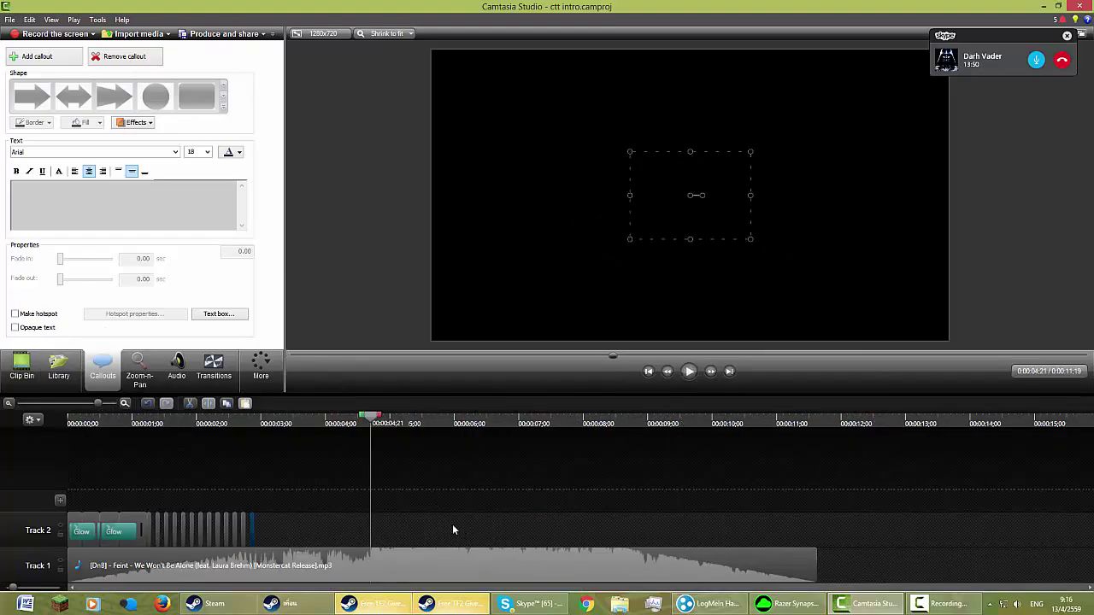
left_click(24, 368)
left_click_drag(409, 540, 402, 534)
left_click_drag(33, 253, 420, 494)
- Remove the black background colour from the shockwave edited.wmv clip by sampling it from the preview
left_click(261, 365)
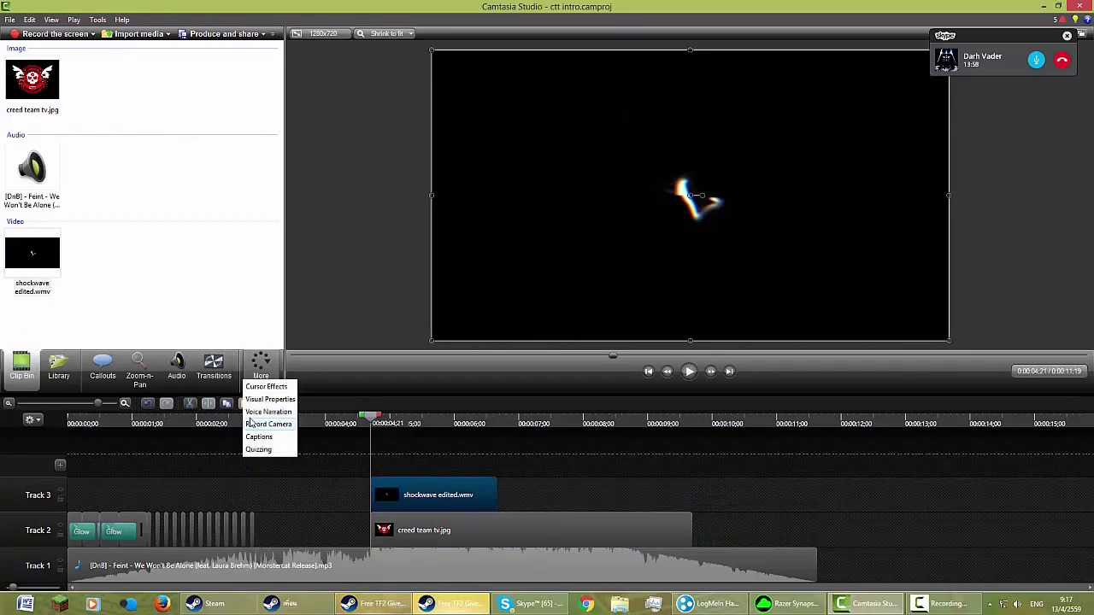
left_click(263, 399)
left_click(16, 282)
left_click(73, 298)
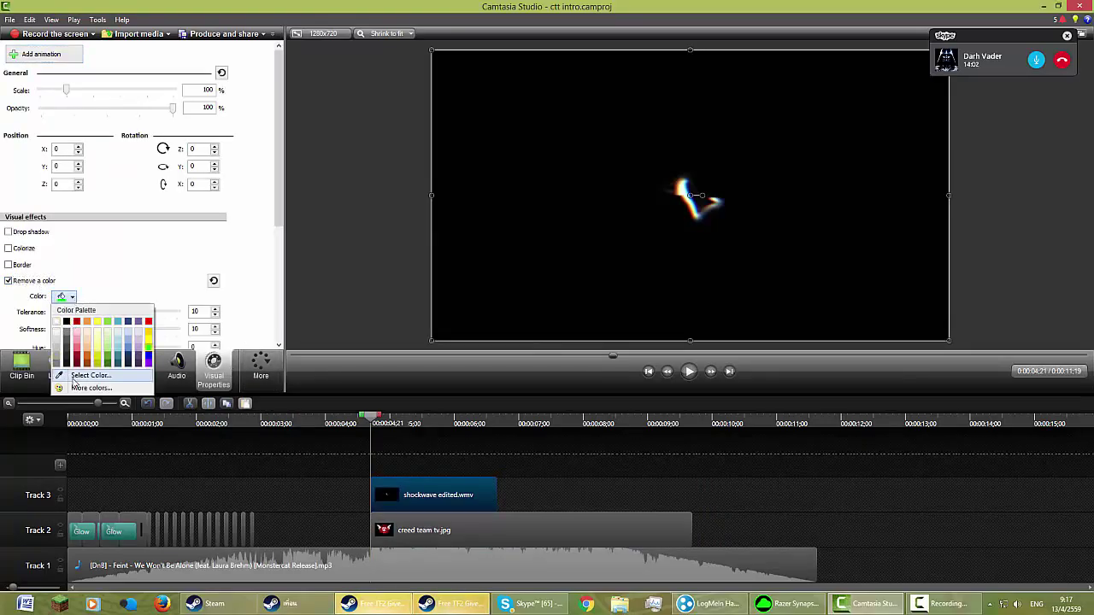
left_click(85, 388)
left_click(552, 354)
left_click(64, 296)
left_click(75, 369)
left_click(536, 267)
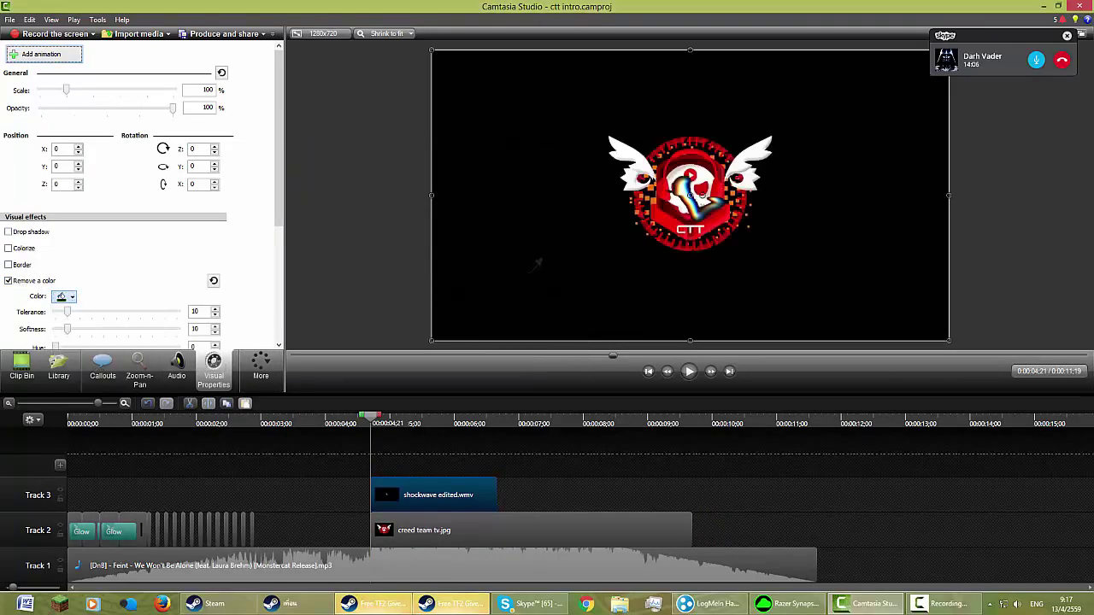
left_click_drag(365, 420, 379, 431)
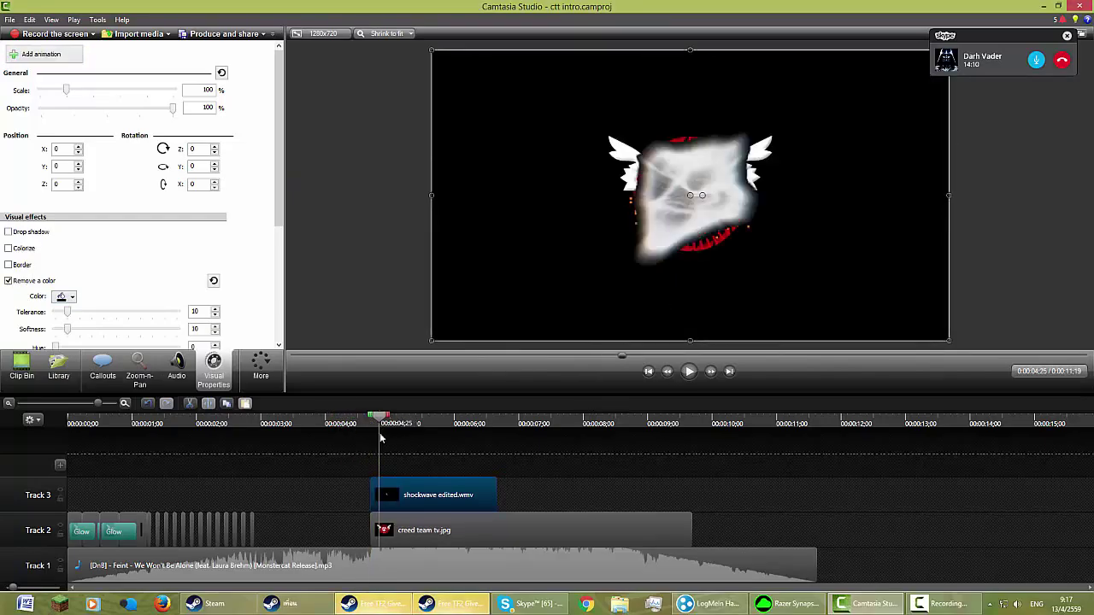
left_click(389, 529)
left_click(177, 369)
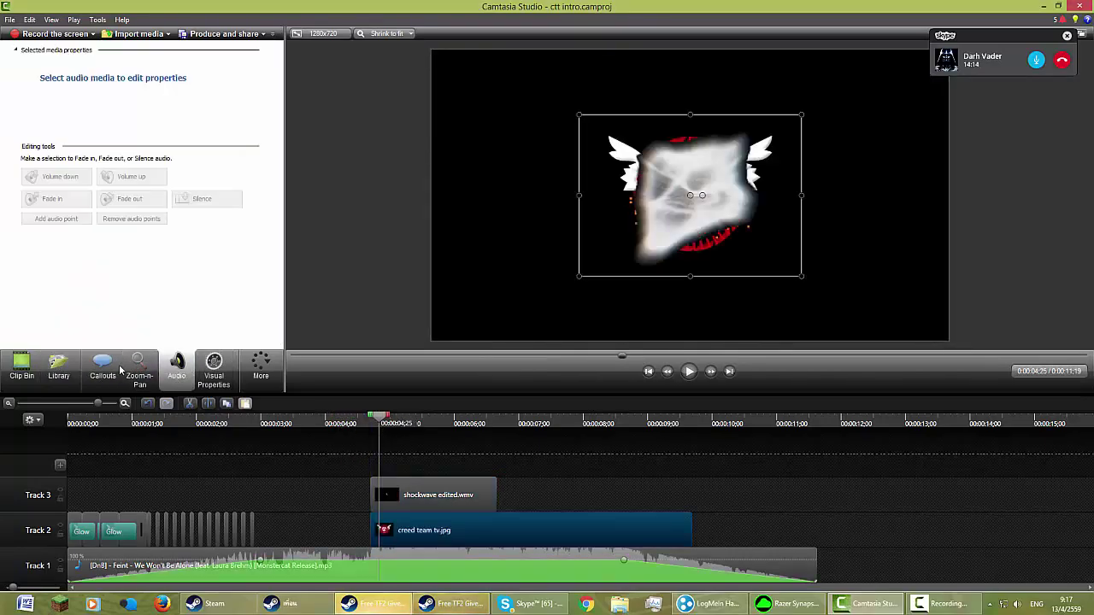
left_click(102, 369)
left_click(139, 369)
left_click(184, 373)
left_click(260, 367)
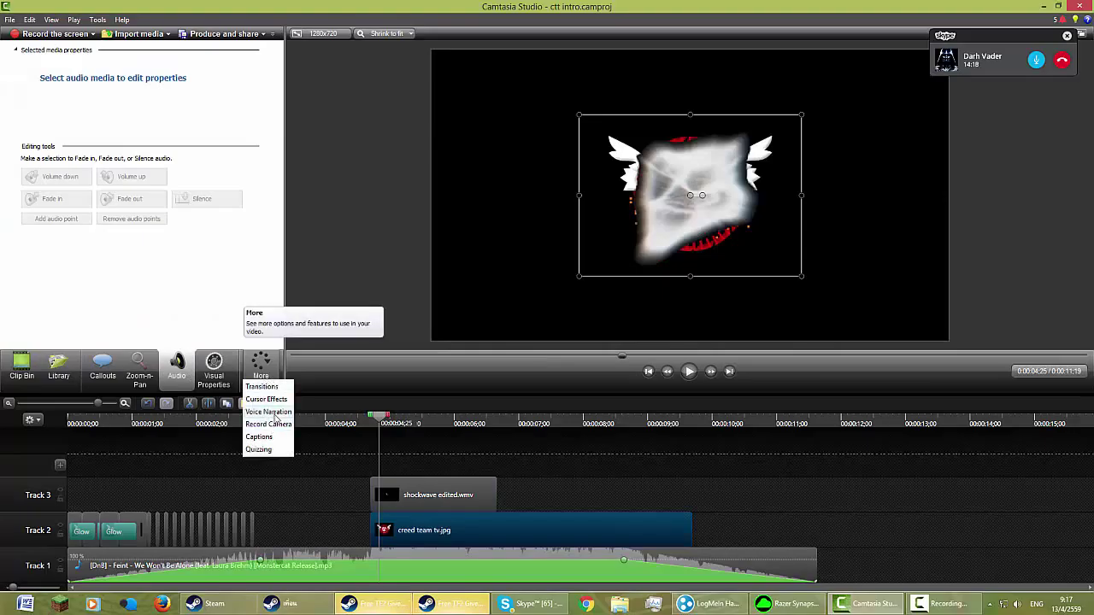
left_click(324, 492)
left_click(260, 368)
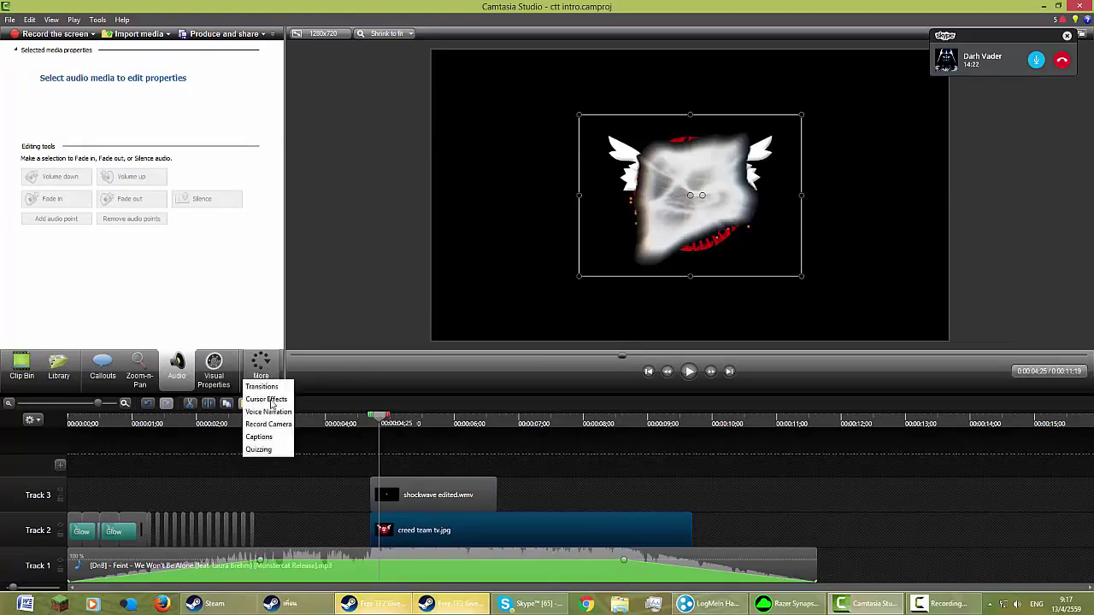
left_click(261, 368)
left_click(260, 367)
left_click(260, 368)
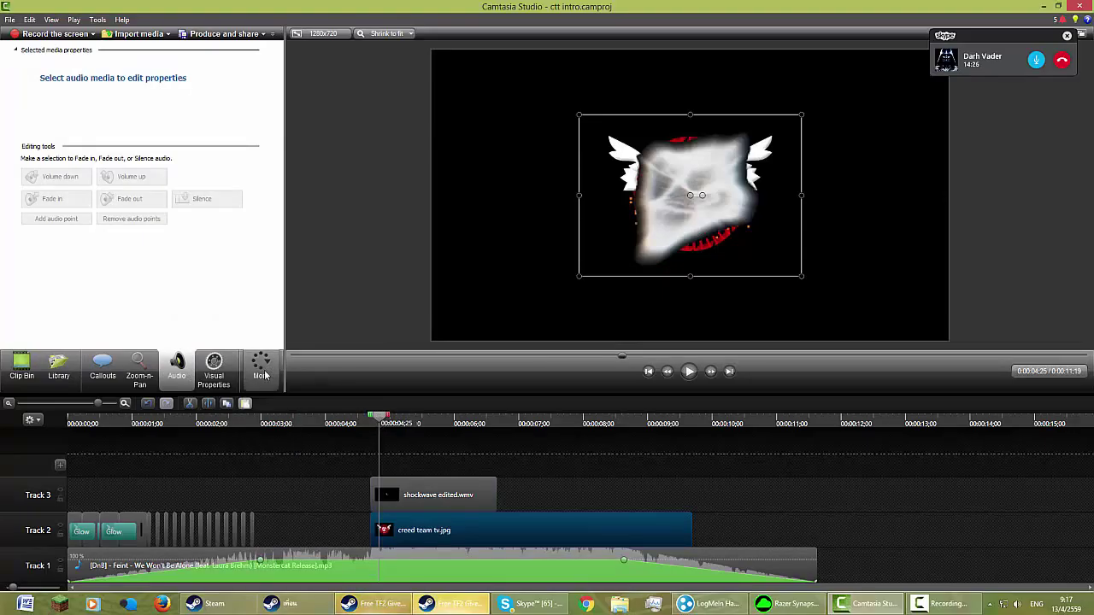
- Add a Circle reveal transition at the start of the creed team tv.jpg clip and play the intro back
left_click(261, 368)
left_click(262, 386)
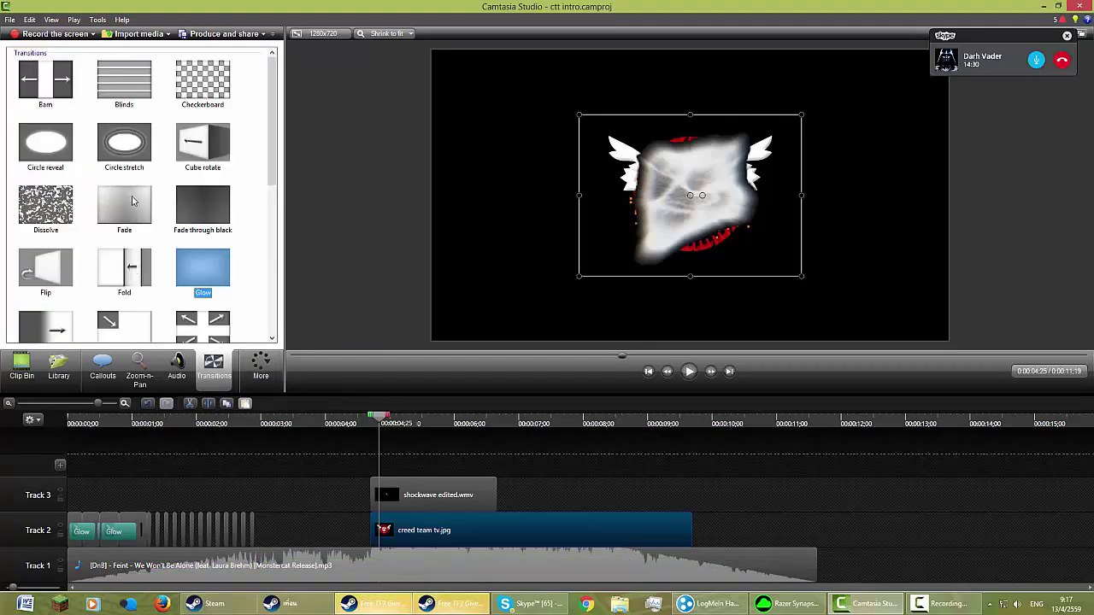
left_click_drag(45, 143, 383, 527)
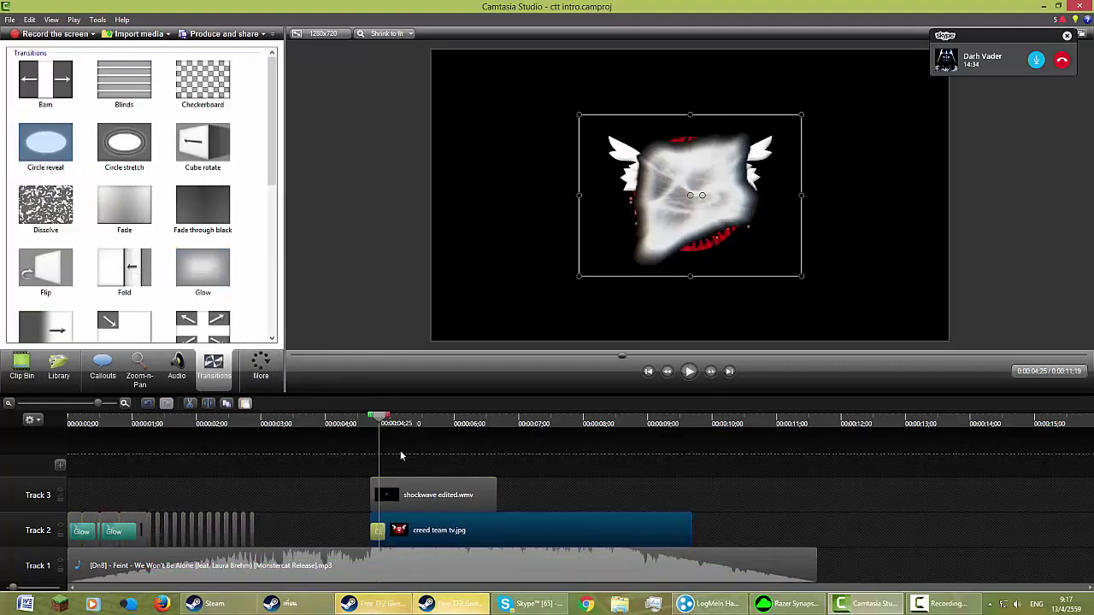
left_click_drag(379, 417, 9, 431)
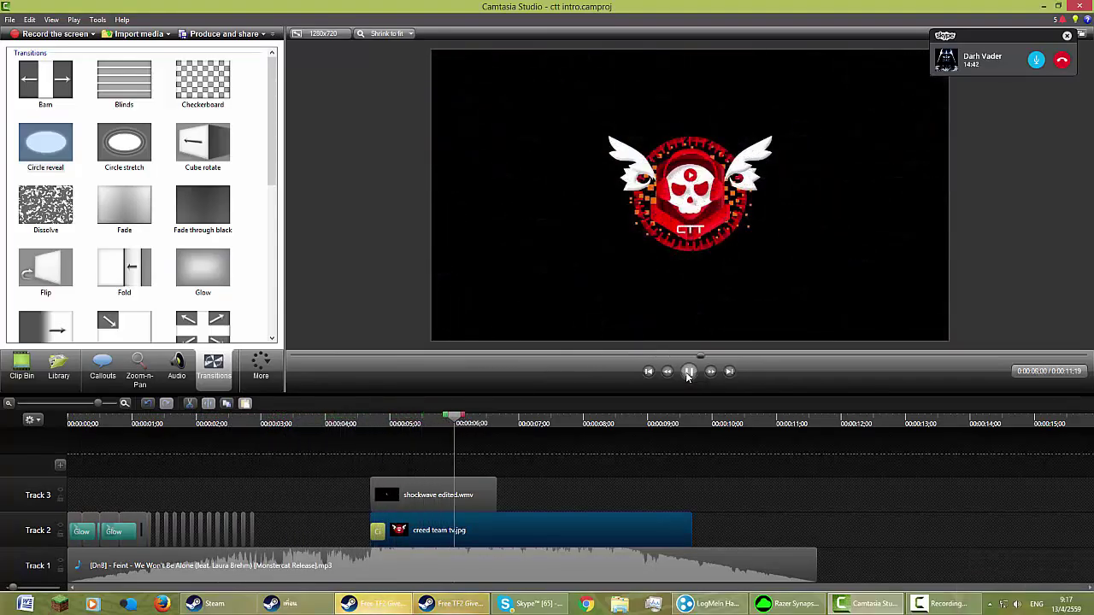
left_click(688, 371)
- Swap the two clips so creed team tv.jpg sits on Track 3 above shockwave edited.wmv, and preview the section
left_click_drag(446, 540, 438, 508)
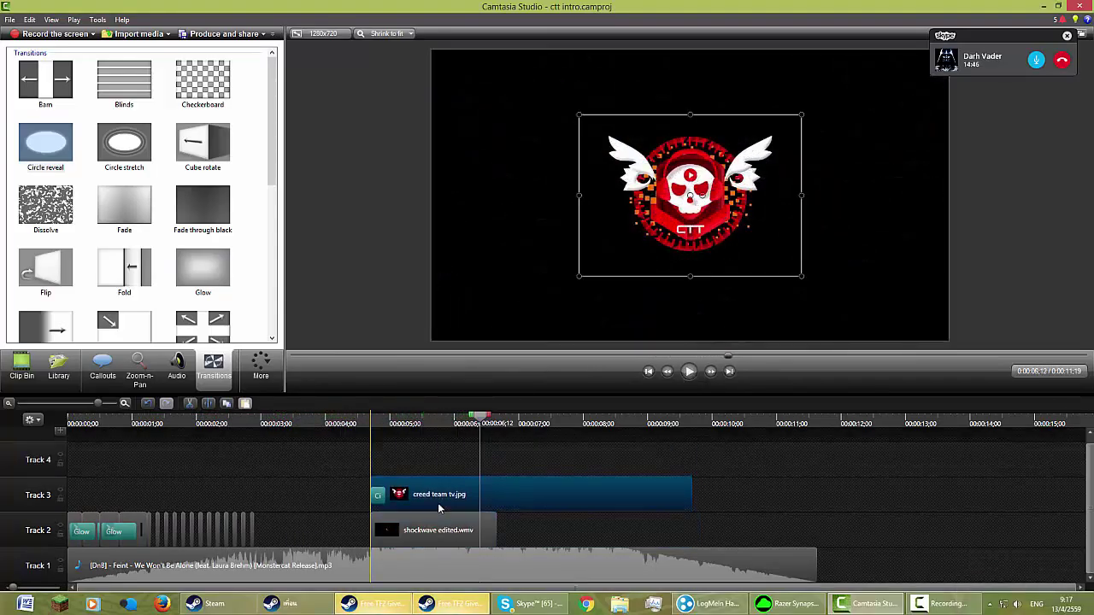
left_click(335, 423)
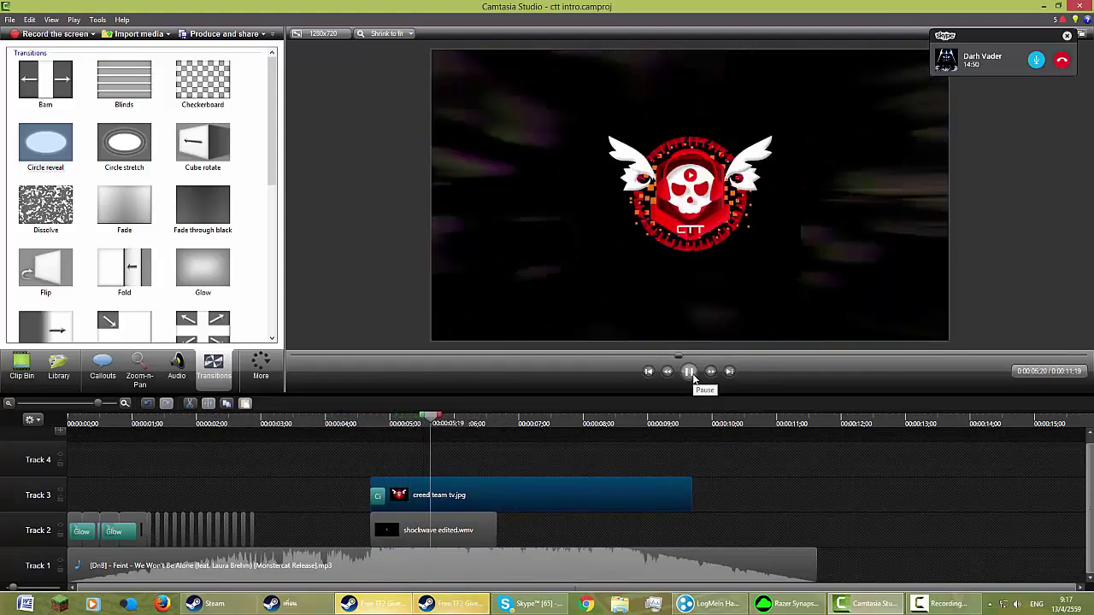
left_click(690, 372)
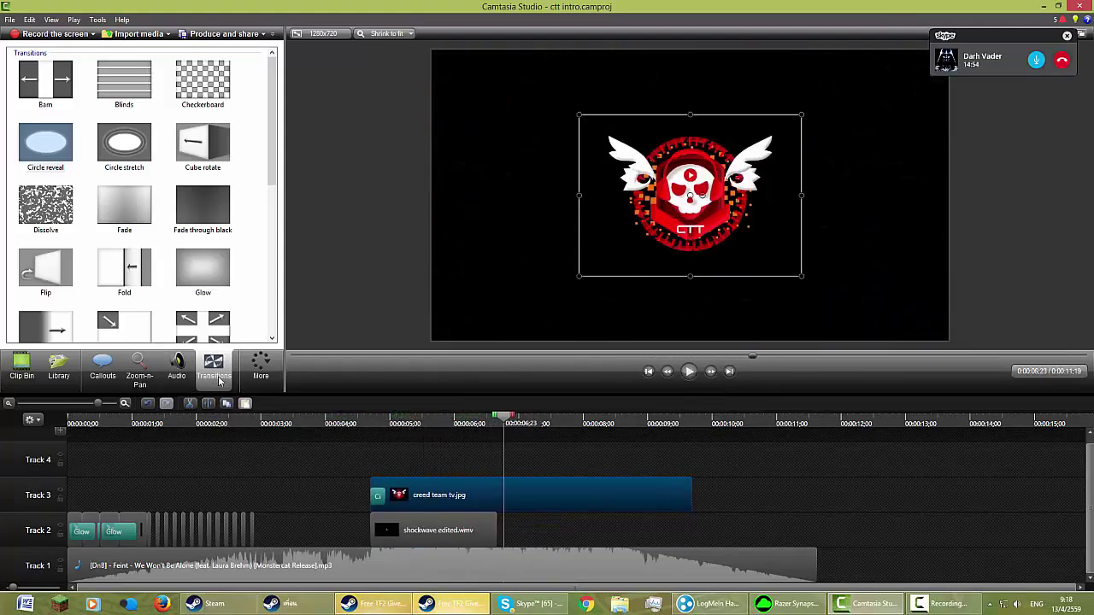
- Widen the tool panel and enable Remove a color for the creed team tv.jpg clip
left_click(176, 367)
left_click(214, 368)
left_click(261, 368)
left_click(285, 345)
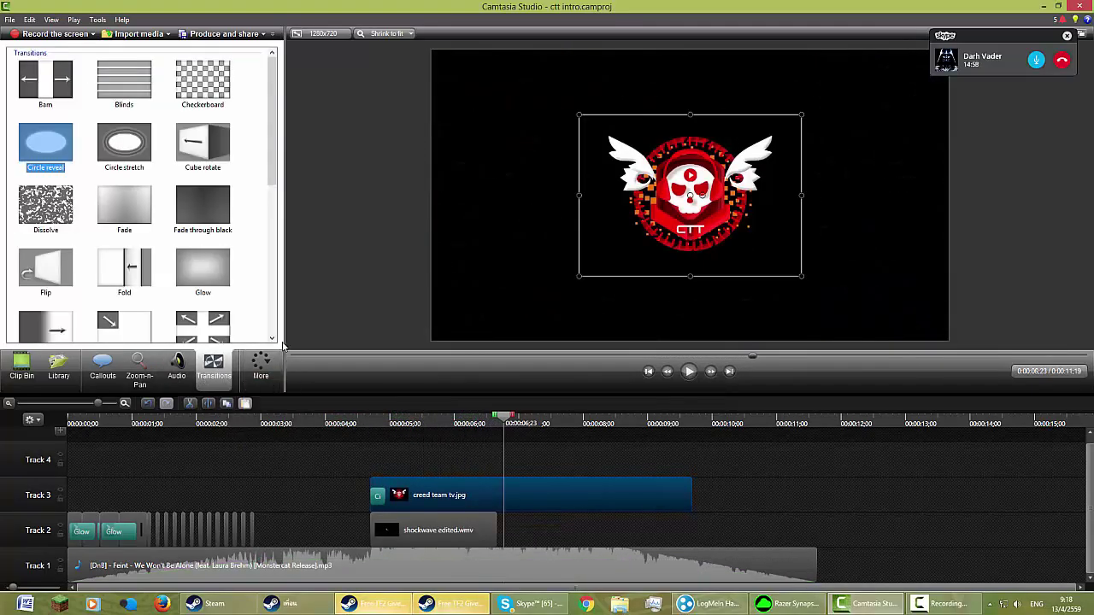
left_click_drag(285, 345, 312, 346)
left_click(293, 368)
left_click(295, 405)
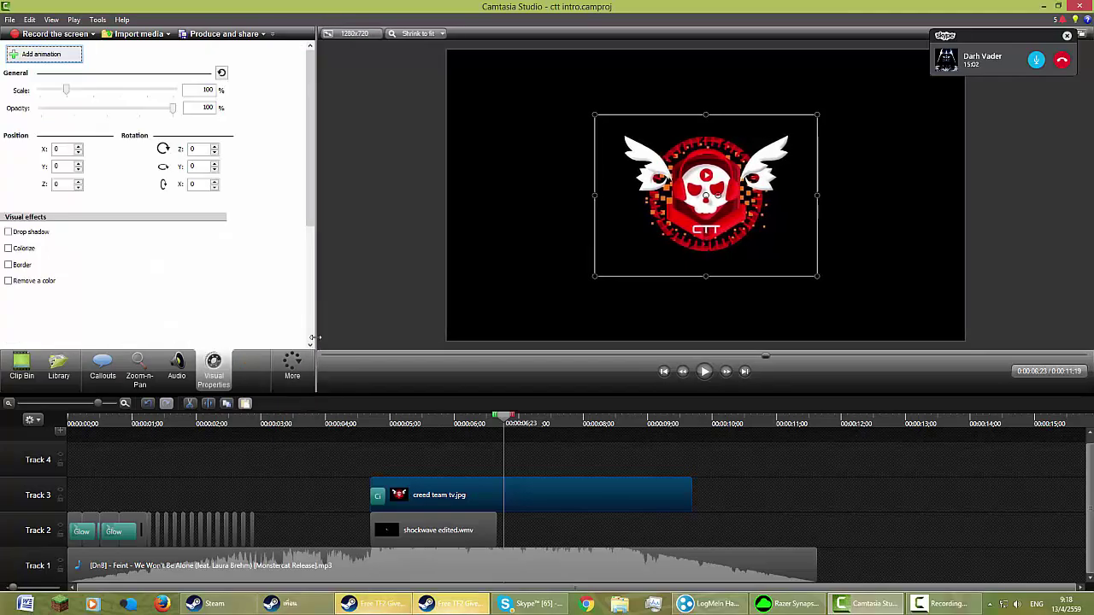
left_click_drag(317, 215, 321, 214)
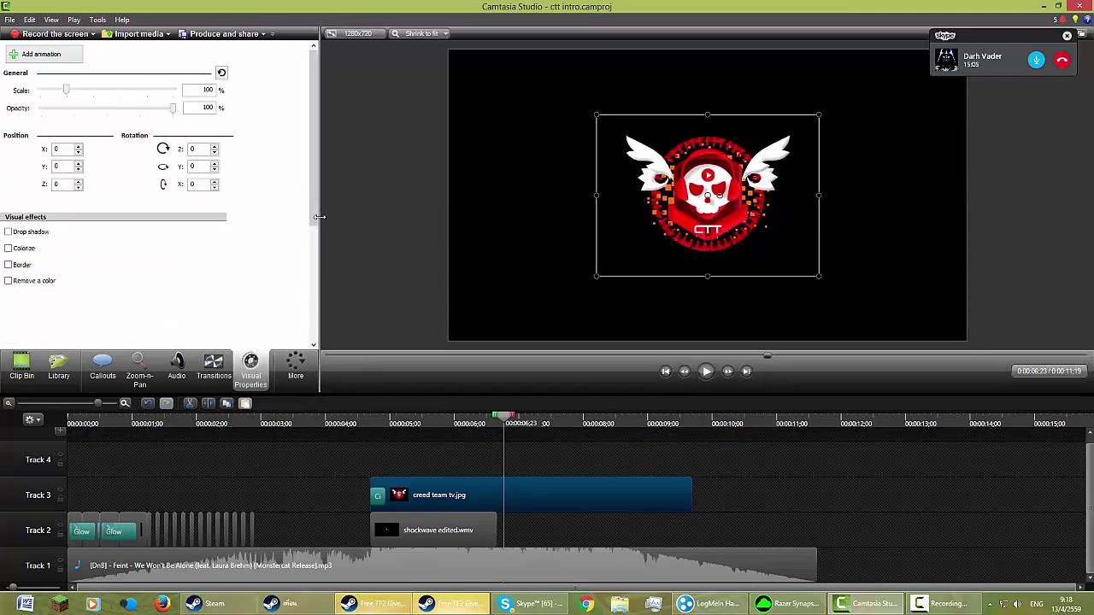
left_click(34, 281)
- Play the intro from the beginning to check the logo over the shockwave effect
left_click_drag(503, 416, 68, 420)
left_click(386, 423)
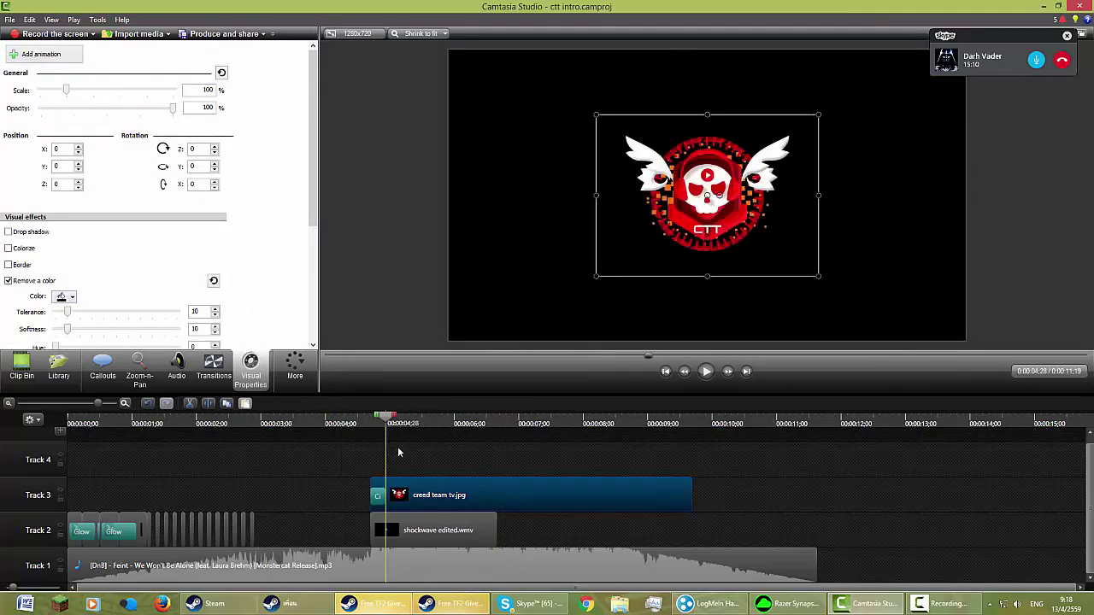
left_click_drag(386, 417, 17, 432)
left_click(698, 381)
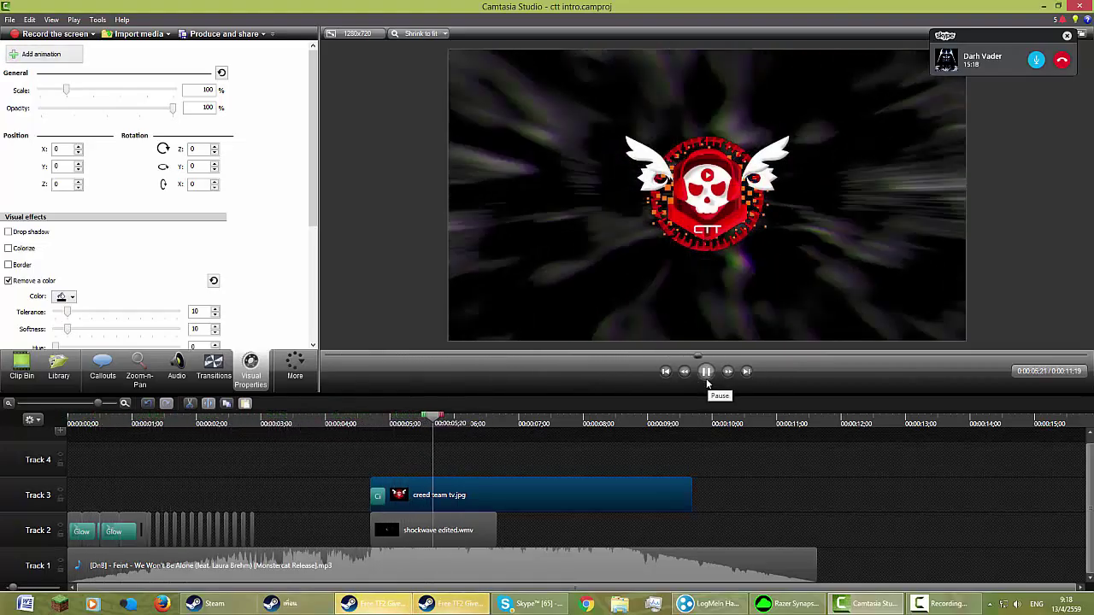
left_click(707, 374)
- Split the shockwave edited.wmv clip at 0:00:06;07 and delete the part after the cut
left_click(480, 532)
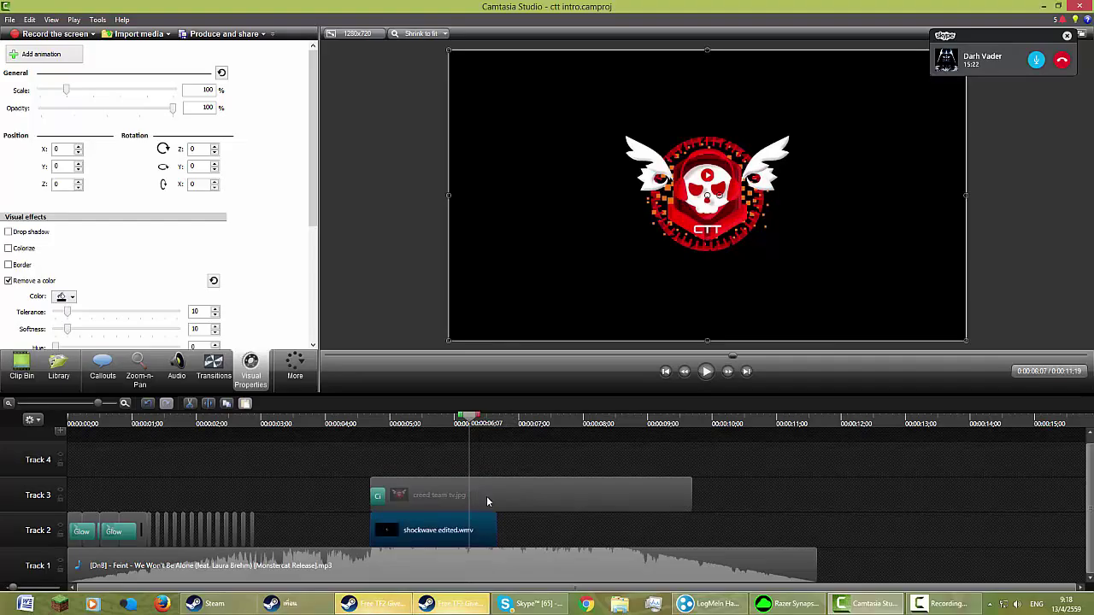
key("s")
left_click(484, 526)
key("Delete")
- Play the section leading into the logo reveal to check the trimmed shockwave clip
left_click_drag(469, 417, 284, 417)
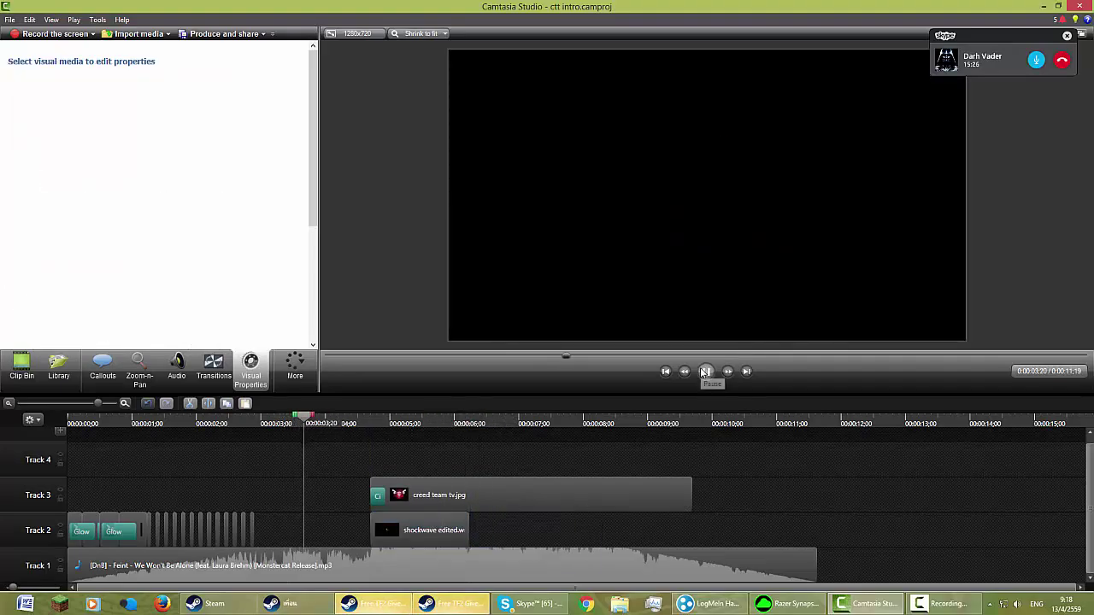
left_click(705, 372)
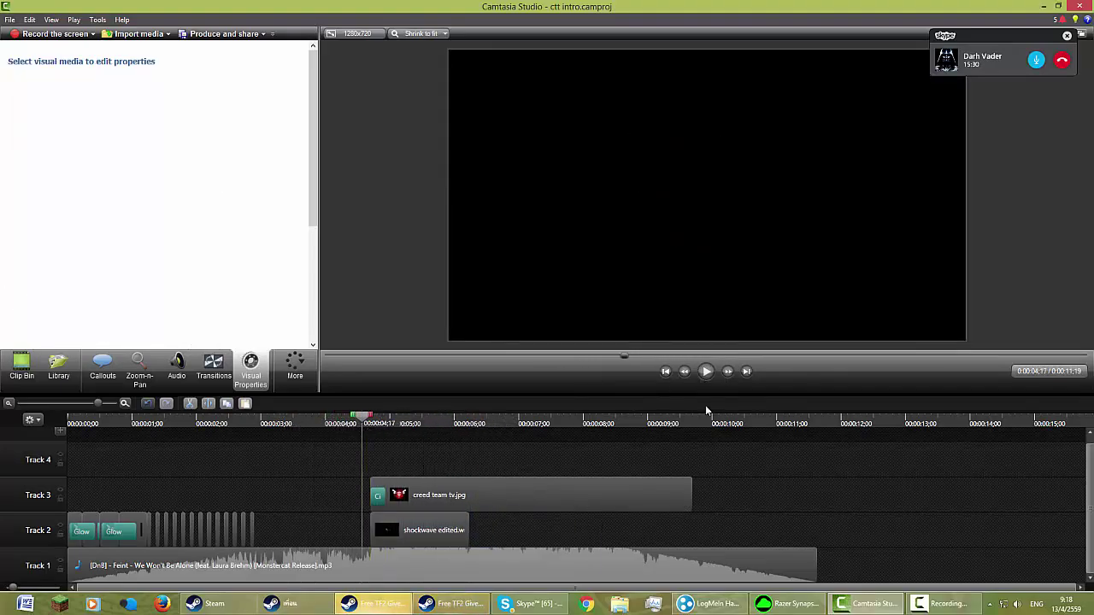
left_click(705, 372)
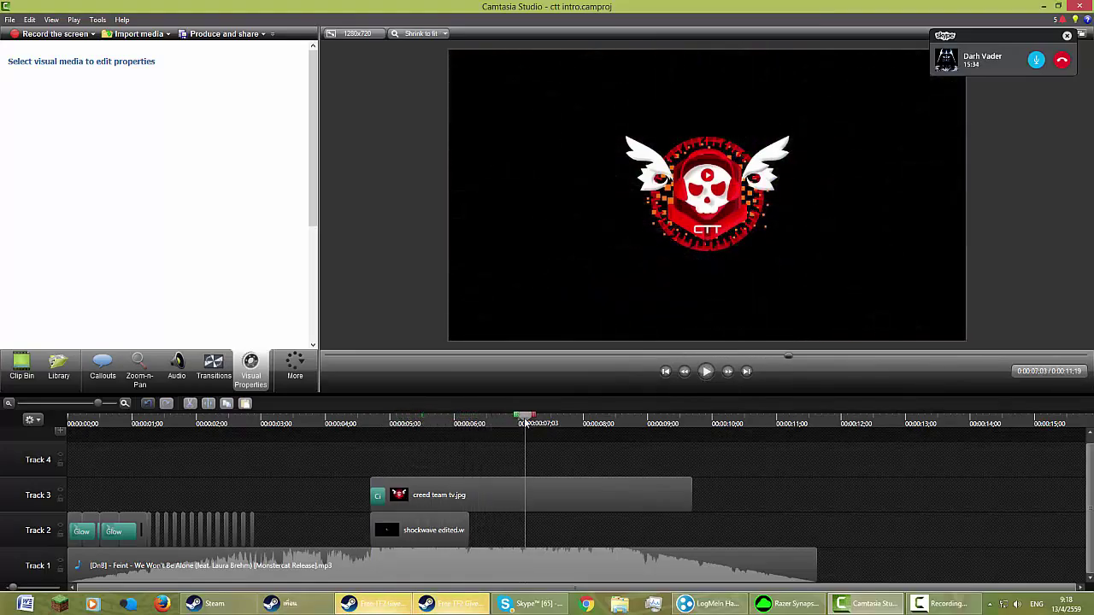
- Delete the Circle reveal transition from the start of the creed team tv.jpg clip on Track 3
left_click(382, 442)
left_click_drag(385, 495, 408, 492)
left_click_drag(384, 418, 360, 429)
key("Delete")
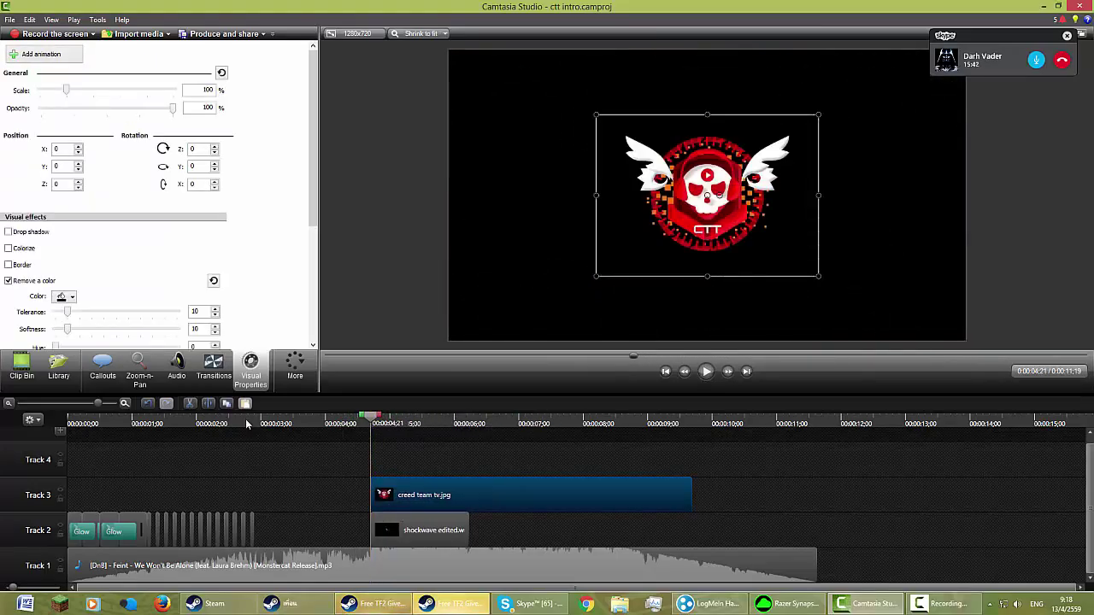
- Add a Glow transition to the start of the creed team tv.jpg clip on Track 3 and play the logo reveal
left_click(214, 369)
left_click_drag(203, 269, 392, 502)
left_click(335, 425)
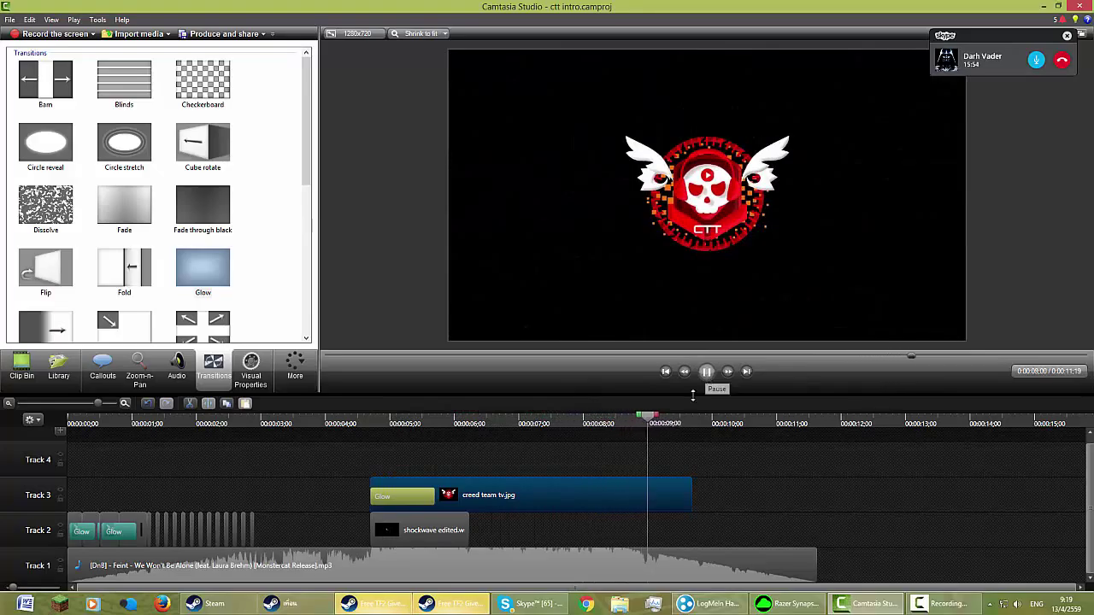
- Add a Transparent Hotspot callout at 0:00:06;07, shorten it and place it after the shockwave clip on Track 2
left_click_drag(652, 418, 469, 428)
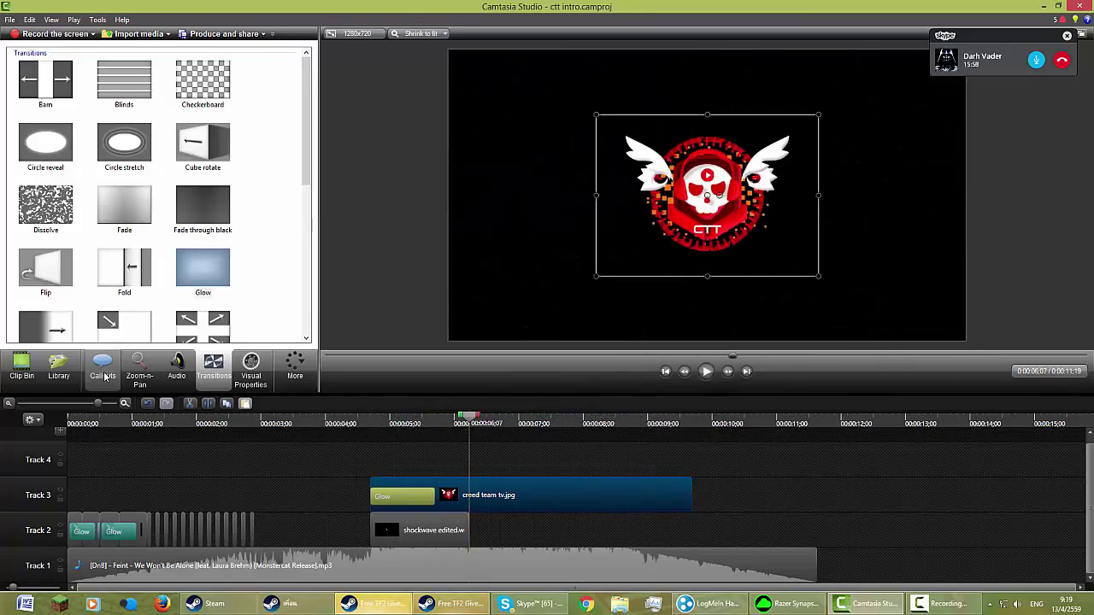
left_click(103, 377)
left_click(33, 57)
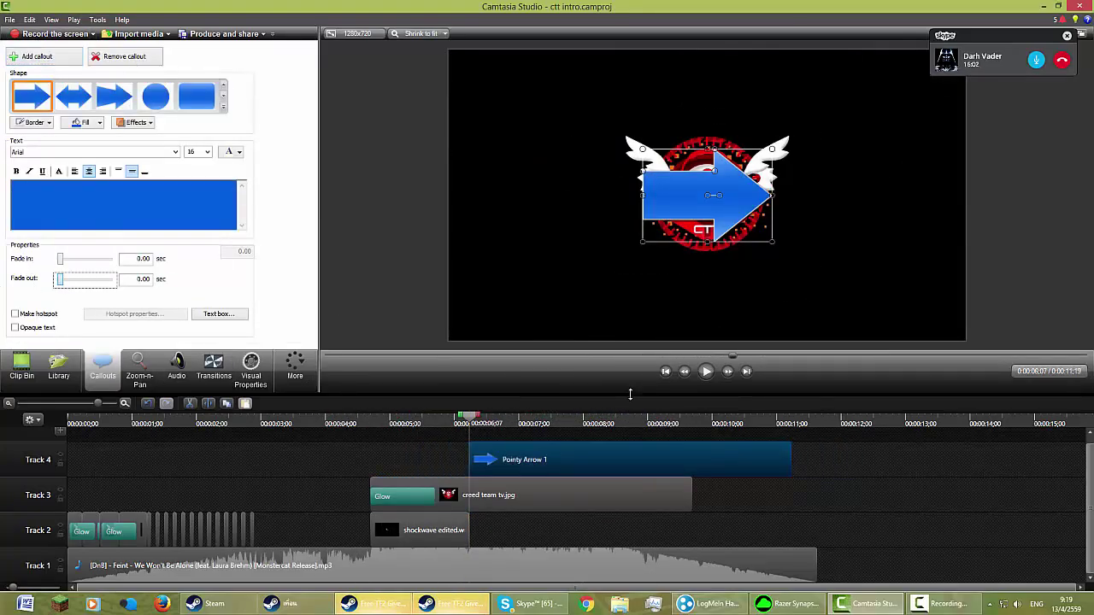
left_click(223, 107)
left_click(196, 96)
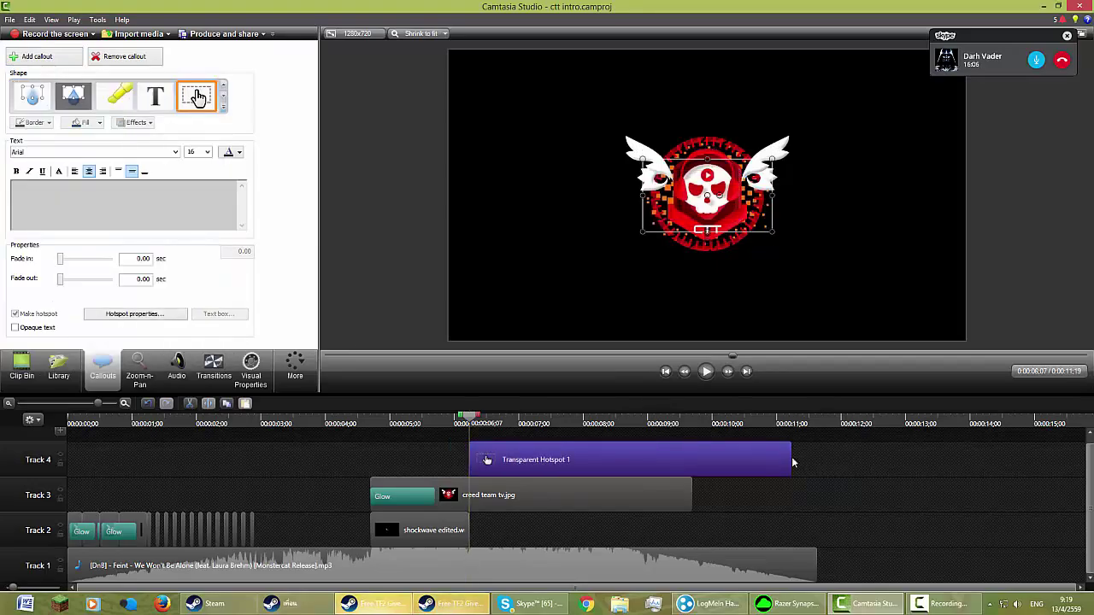
left_click_drag(791, 462, 608, 466)
left_click_drag(552, 462, 518, 557)
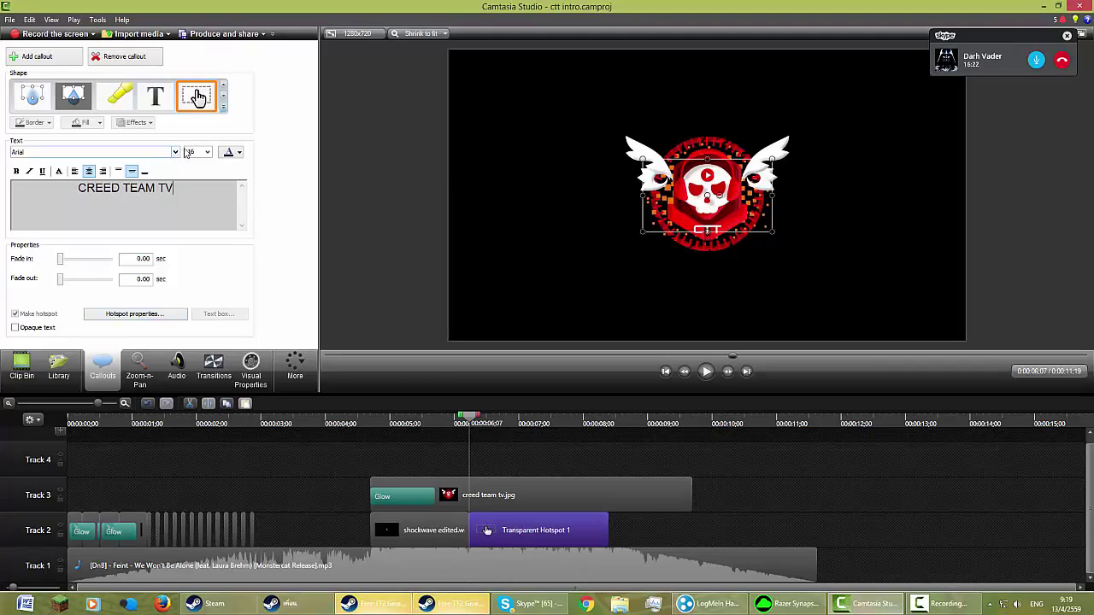
- Format the callout text CREED TEAM TV in the Terminator Two font at size 48
left_click(176, 152)
scroll(137, 220, "down", 5)
scroll(118, 222, "up", 5)
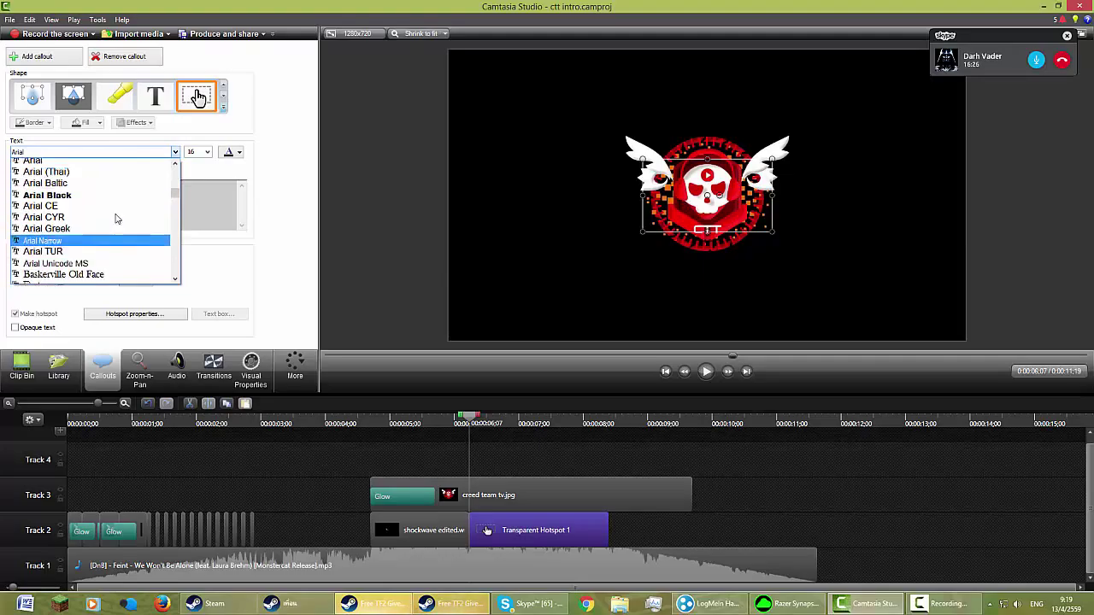
scroll(103, 215, "down", 10)
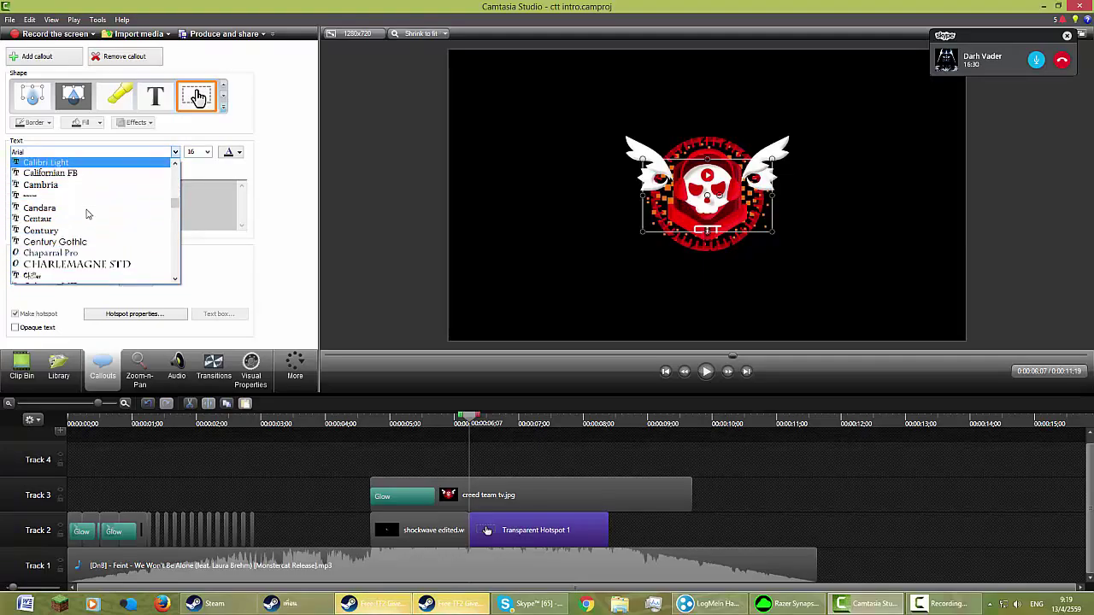
scroll(88, 213, "down", 18)
left_click_drag(176, 229, 174, 270)
left_click(60, 251)
left_click(485, 420)
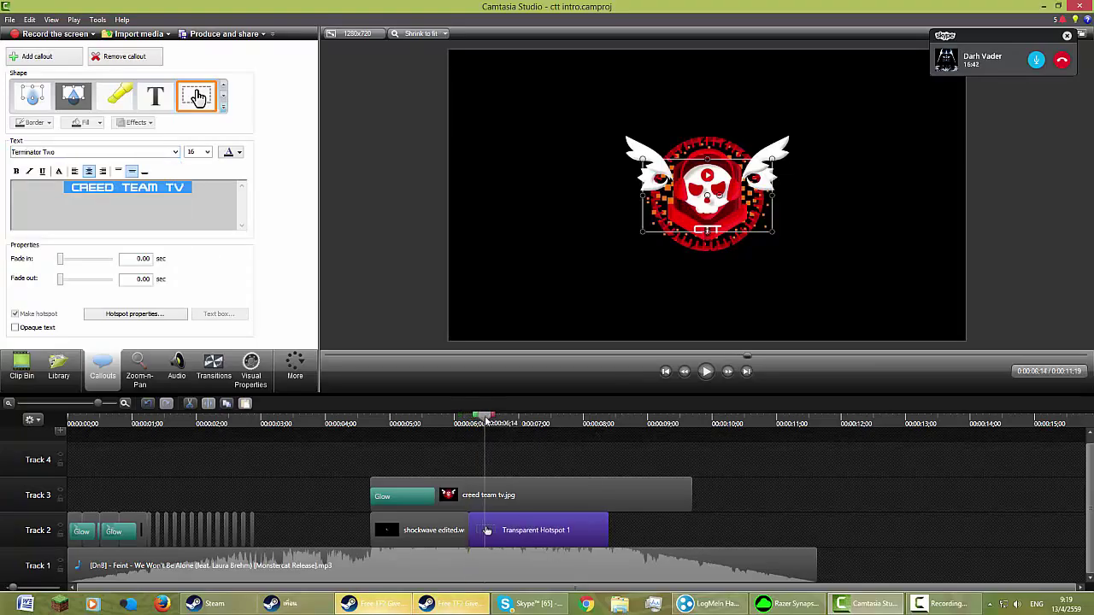
left_click(207, 152)
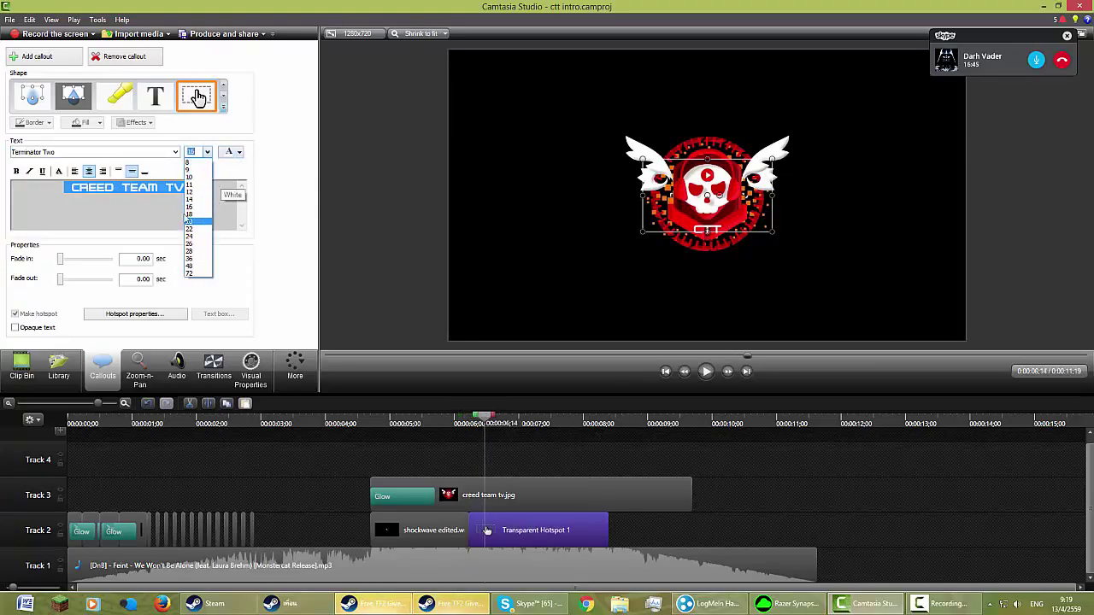
left_click(197, 267)
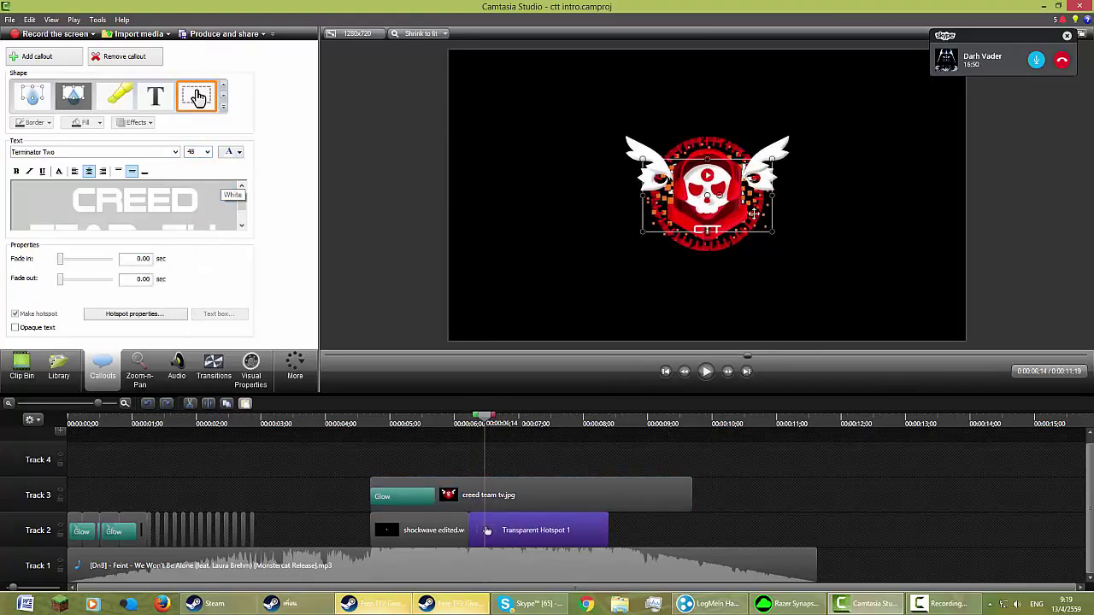
left_click_drag(760, 222, 510, 163)
left_click_drag(736, 200, 650, 281)
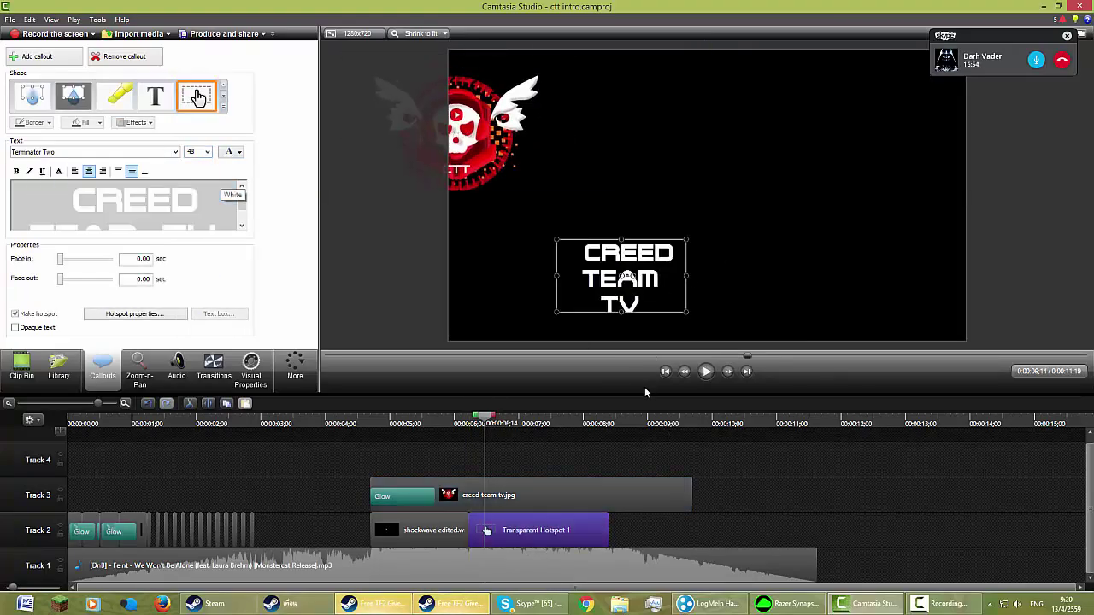
key("ctrl+z")
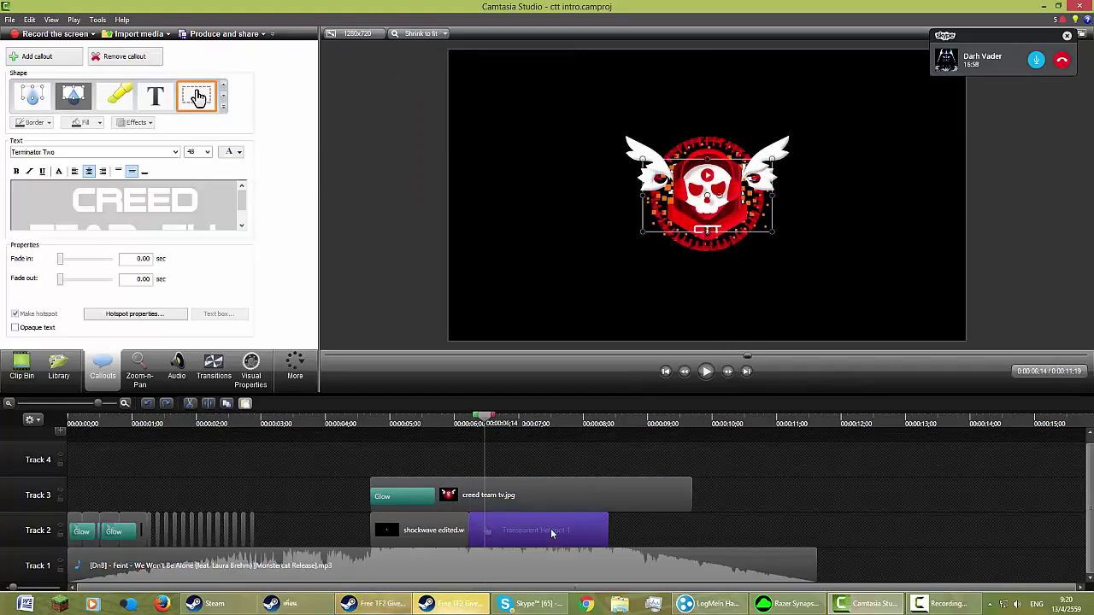
- Enlarge the callout so CREED TEAM TV fits on one line and centre the text below the logo
left_click_drag(774, 232, 896, 336)
left_click_drag(815, 244, 771, 297)
key("ctrl+z")
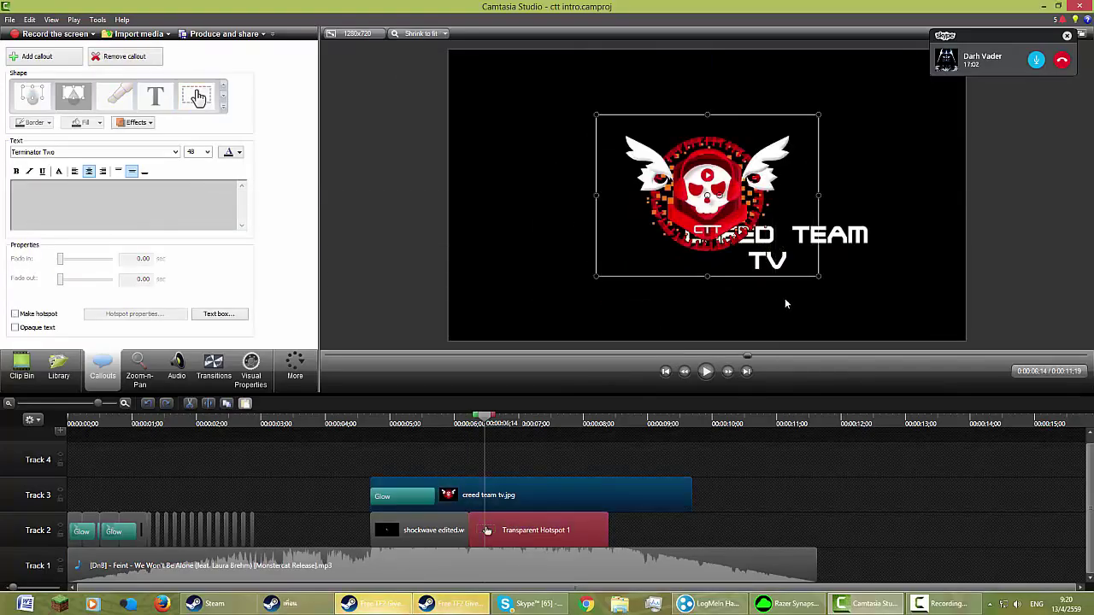
left_click(872, 289)
left_click_drag(895, 335, 1041, 466)
left_click_drag(927, 308, 783, 271)
left_click_drag(897, 122, 791, 233)
left_click_drag(746, 305, 803, 265)
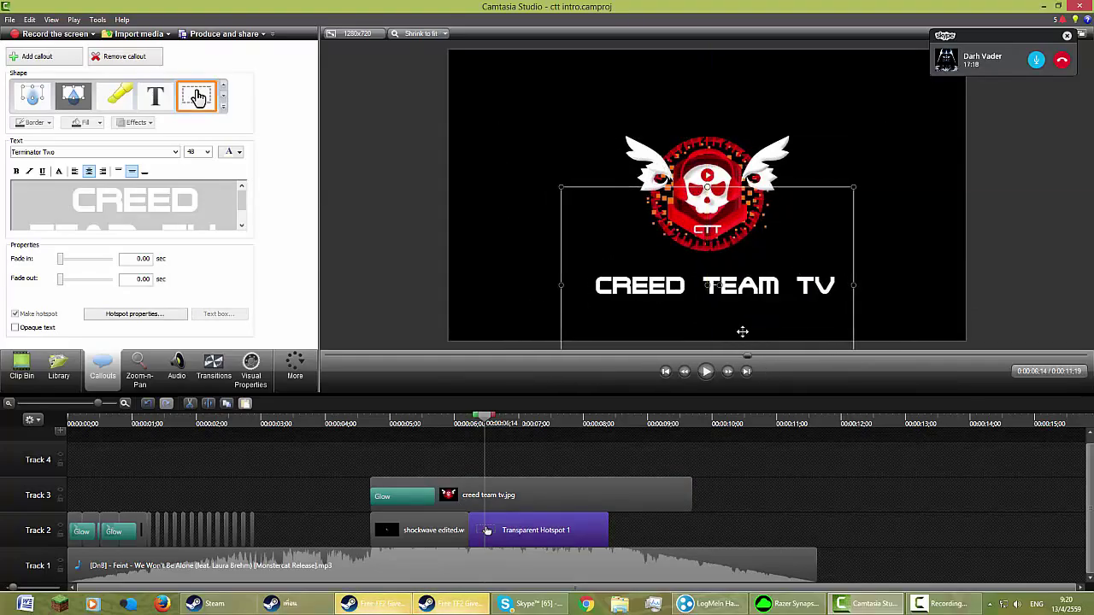
- Add a Random bars transition to the start of the Transparent Hotspot callout on Track 2
left_click_drag(484, 423, 463, 444)
left_click(221, 365)
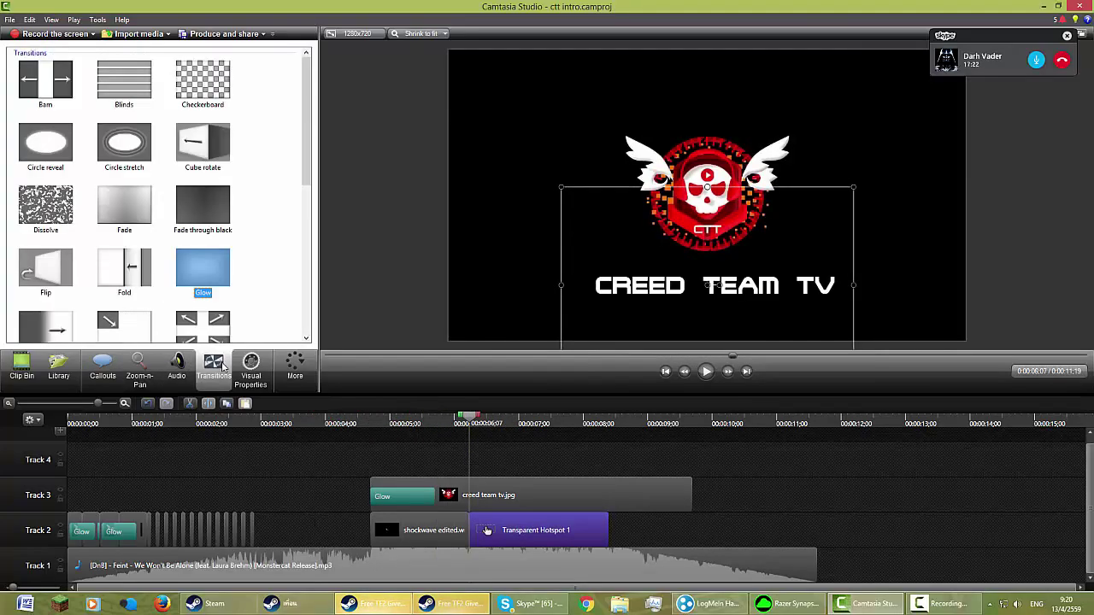
scroll(261, 180, "down", 6)
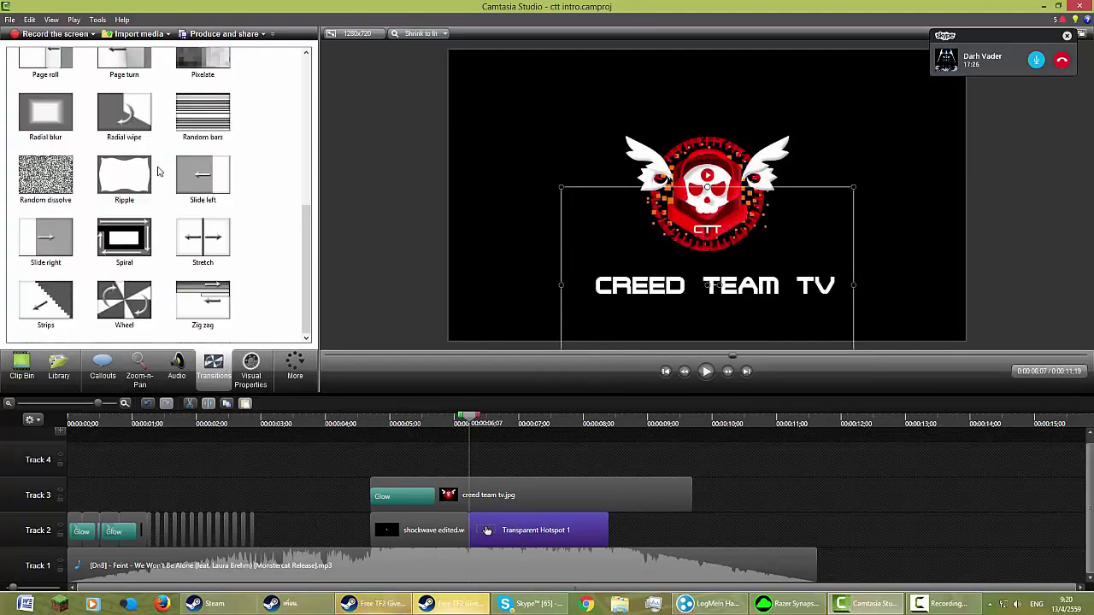
left_click_drag(213, 124, 539, 531)
- Play the section from before the logo reveal to check the Random bars transition on the text
left_click(705, 371)
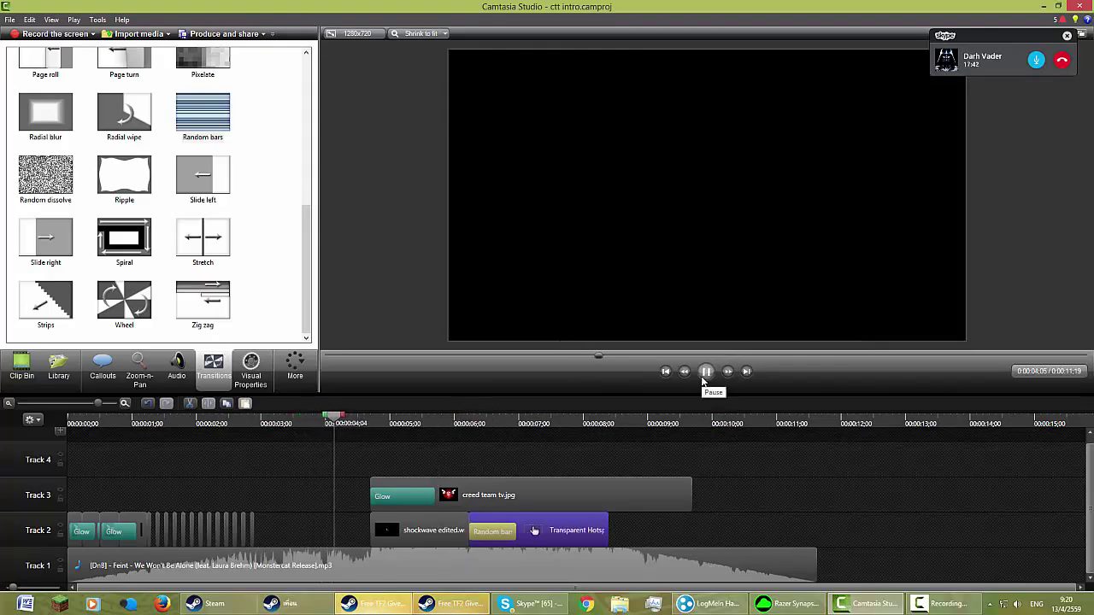
left_click(702, 378)
left_click_drag(498, 417, 337, 417)
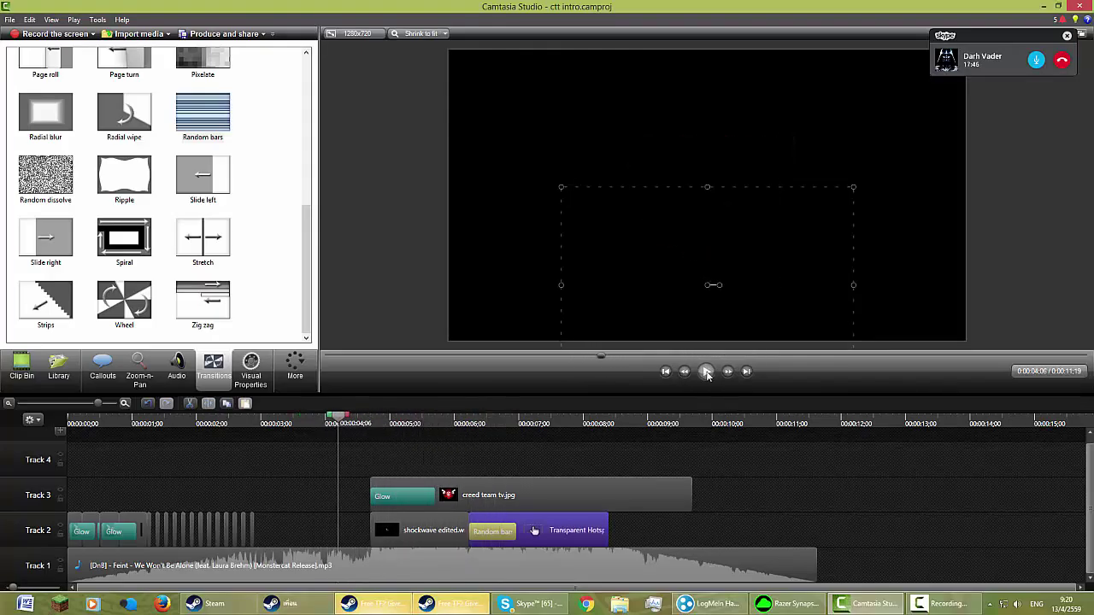
left_click(711, 373)
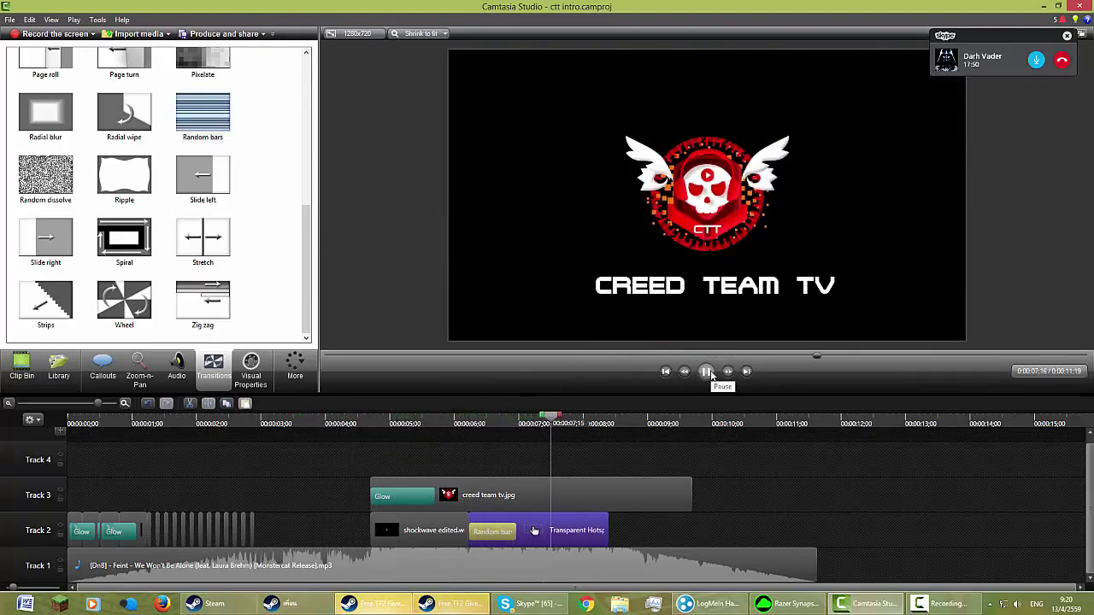
left_click(711, 374)
- Shorten the Transparent Hotspot callout to end shortly after 0:00:07;00 and play the section to check its timing
left_click_drag(609, 531, 531, 525)
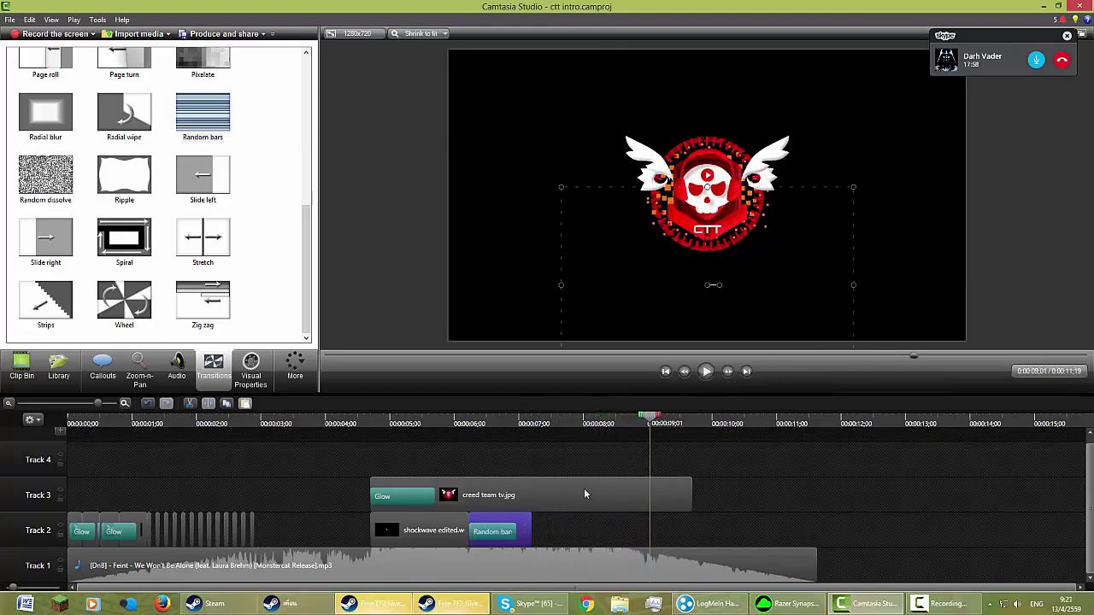
left_click_drag(650, 417, 443, 425)
left_click(710, 372)
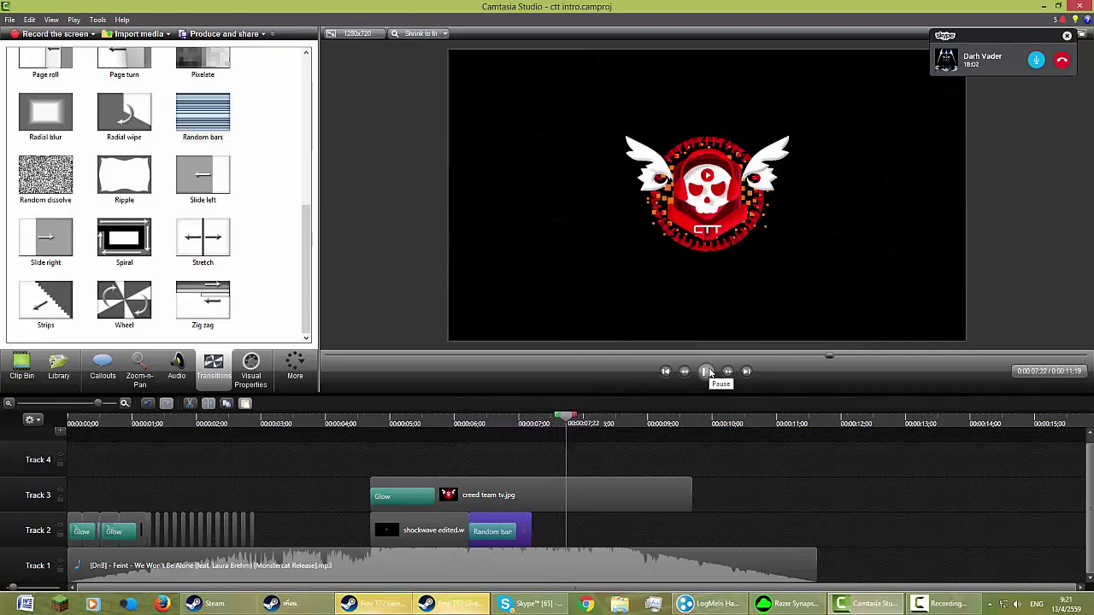
left_click(710, 374)
left_click_drag(579, 417, 486, 419)
left_click(707, 373)
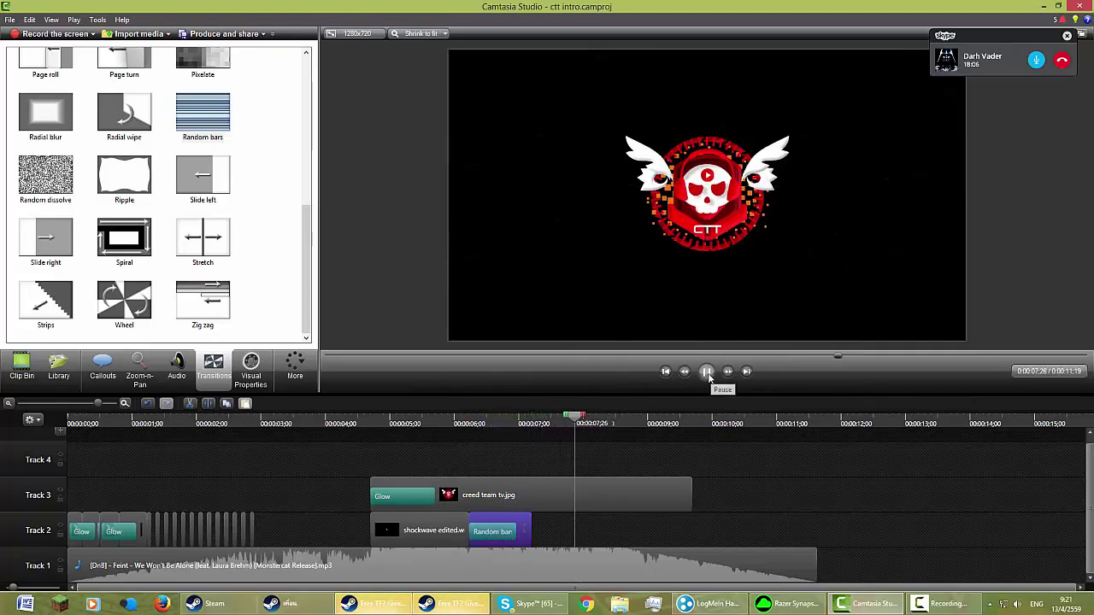
left_click(708, 371)
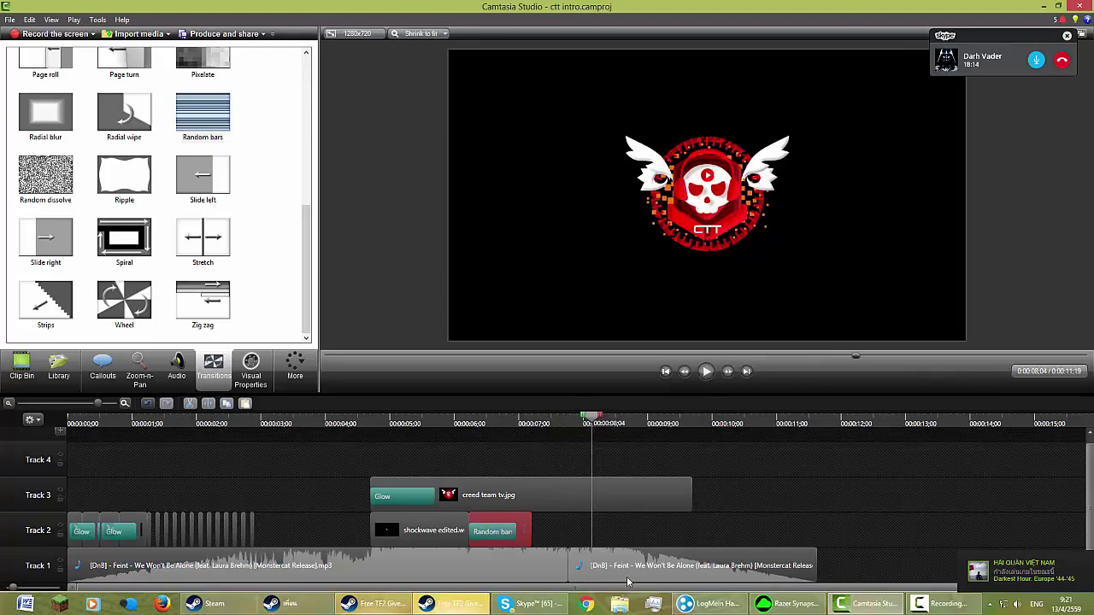
- Try marking the beats by splitting the Track 1 music clip during playback, and undo the splits
left_click_drag(657, 427, 513, 425)
left_click(706, 371)
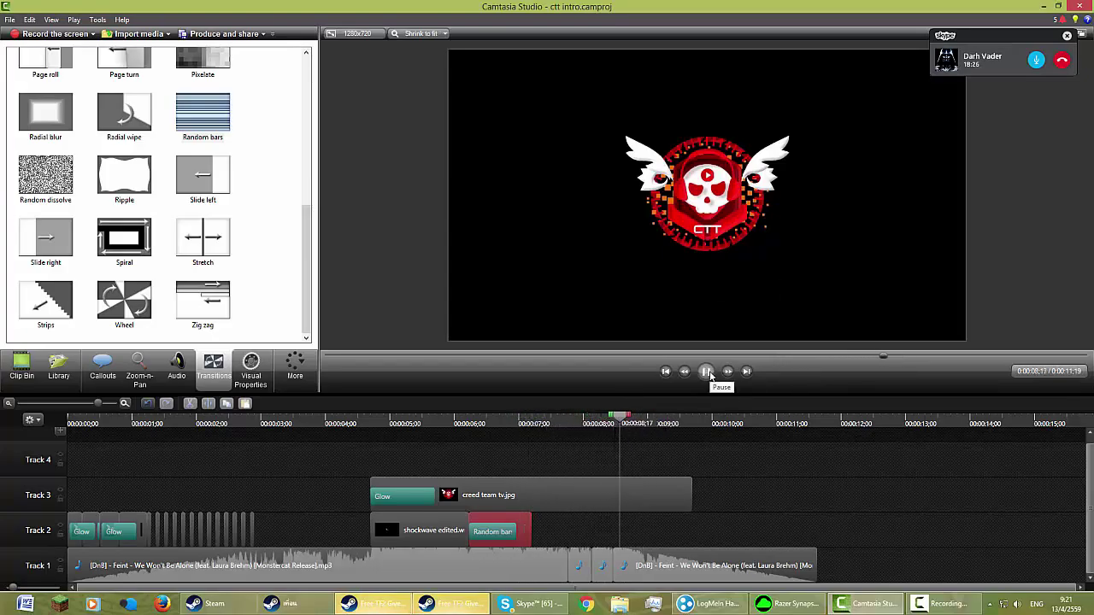
left_click(581, 567)
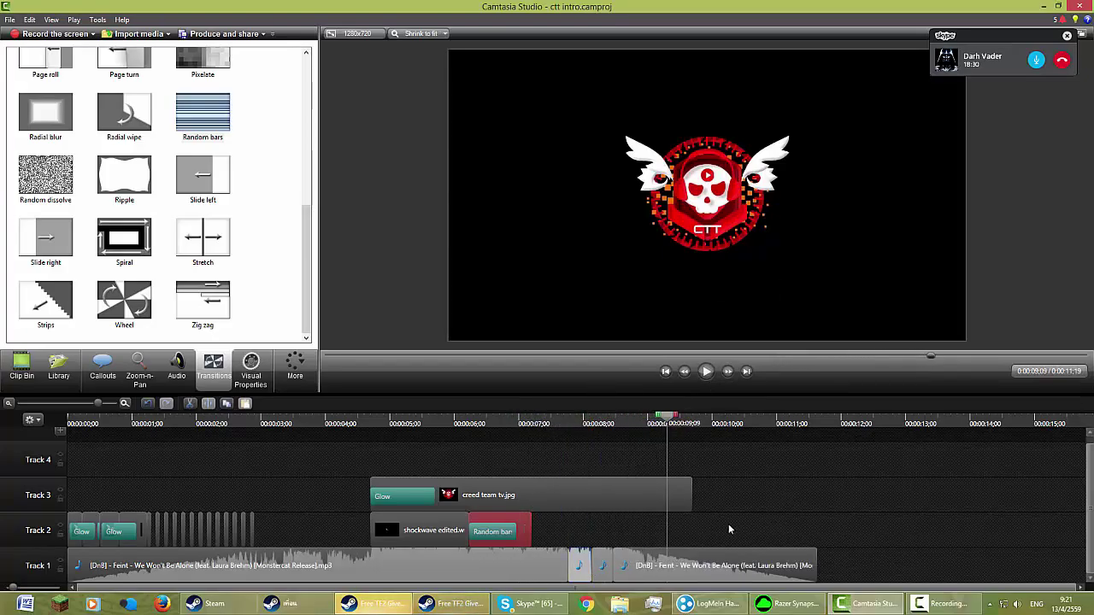
key("ctrl+z")
key("ctrl+z")
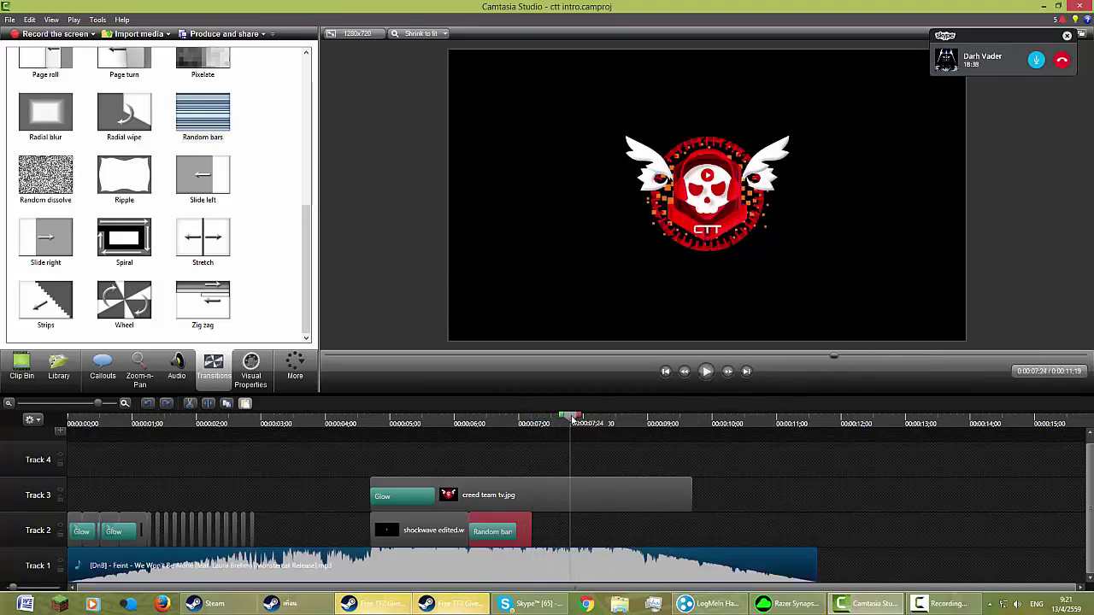
- Extend the text callout to 0:00:07;24 and place a copy without the Random bars transition directly after it on Track 2
left_click_drag(531, 531, 560, 514)
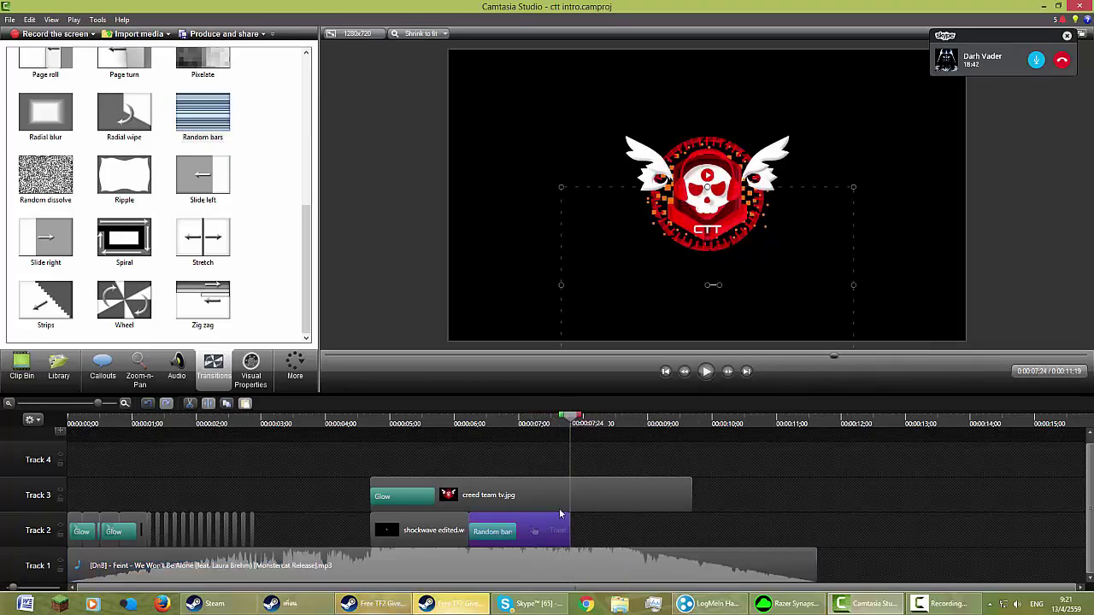
key("ctrl+c")
key("ctrl+v")
left_click_drag(609, 461, 641, 537)
key("Delete")
- Move the copied CREED TEAM TV text above the logo and shorten the copy to a duration of 0:00:00;10
left_click_drag(752, 318, 738, 133)
left_click_drag(670, 529, 586, 524)
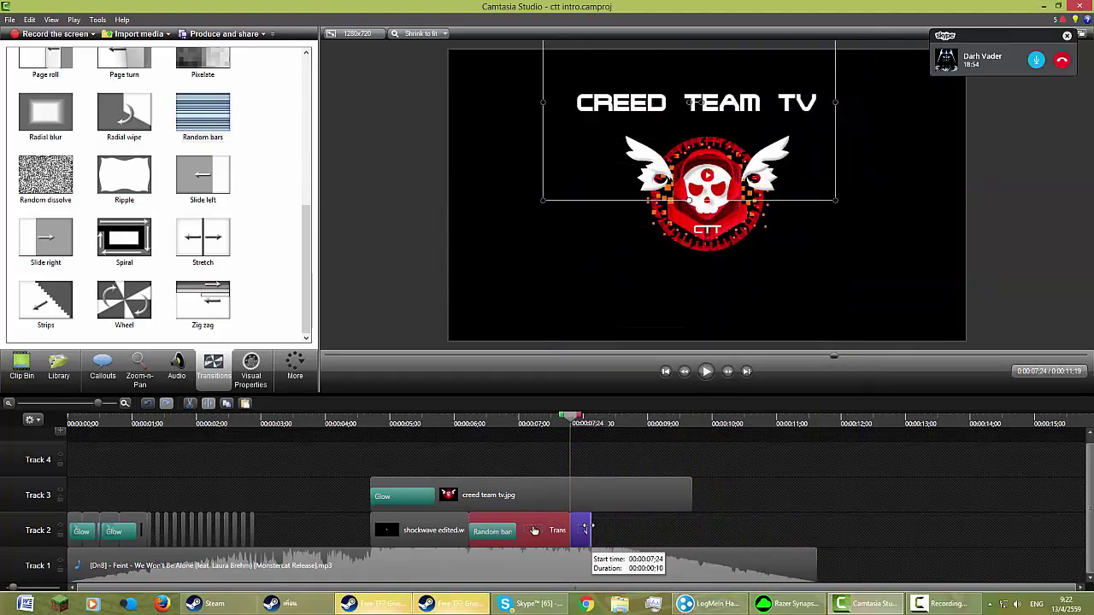
- Copy the short text callout and place the duplicate on Track 2 starting at 0:00:08;04
left_click_drag(572, 416, 594, 426)
key("ctrl+c")
key("ctrl+v")
left_click_drag(610, 463, 601, 552)
left_click_drag(775, 143, 806, 174)
key("Delete")
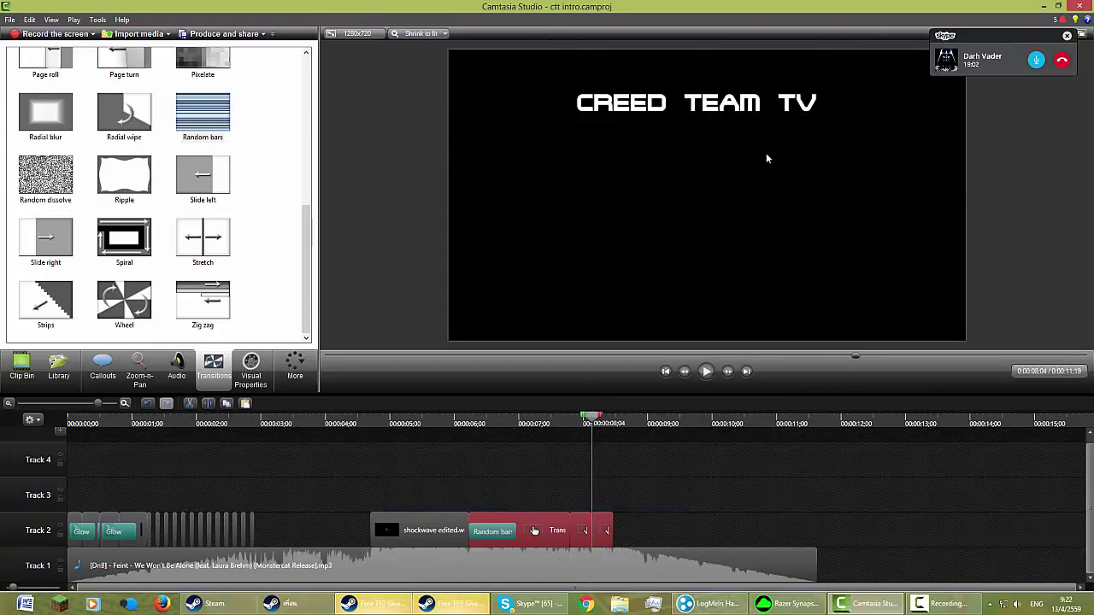
key("ctrl+z")
left_click(754, 122)
left_click_drag(792, 266, 762, 234)
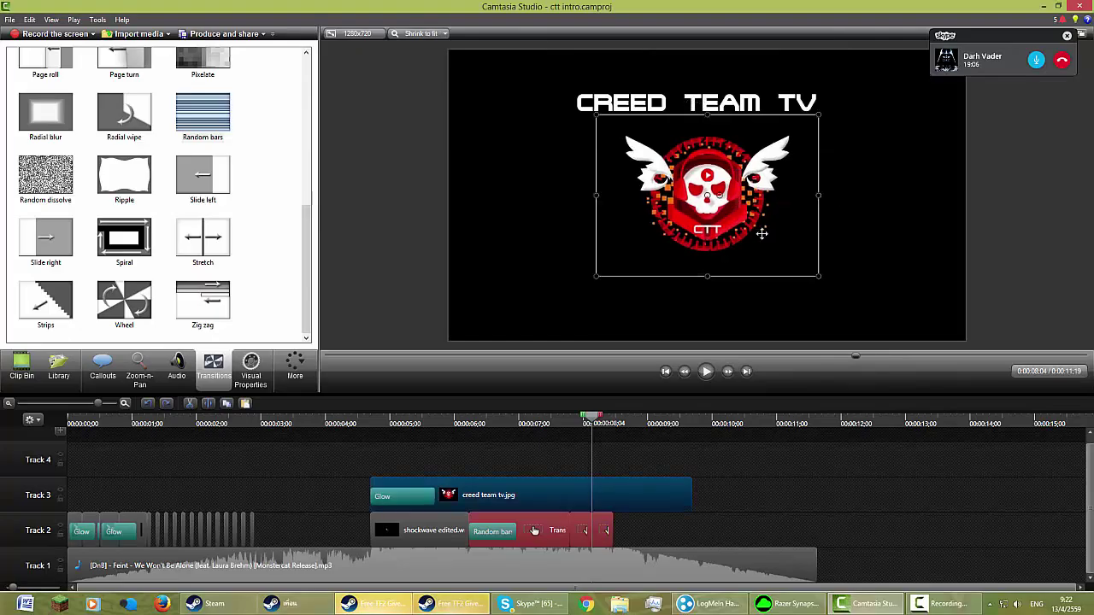
- Move the text of the callout copy at 0:00:08;04 to the lower-left corner of the video frame
left_click_drag(730, 128, 875, 277)
left_click_drag(984, 257, 694, 336)
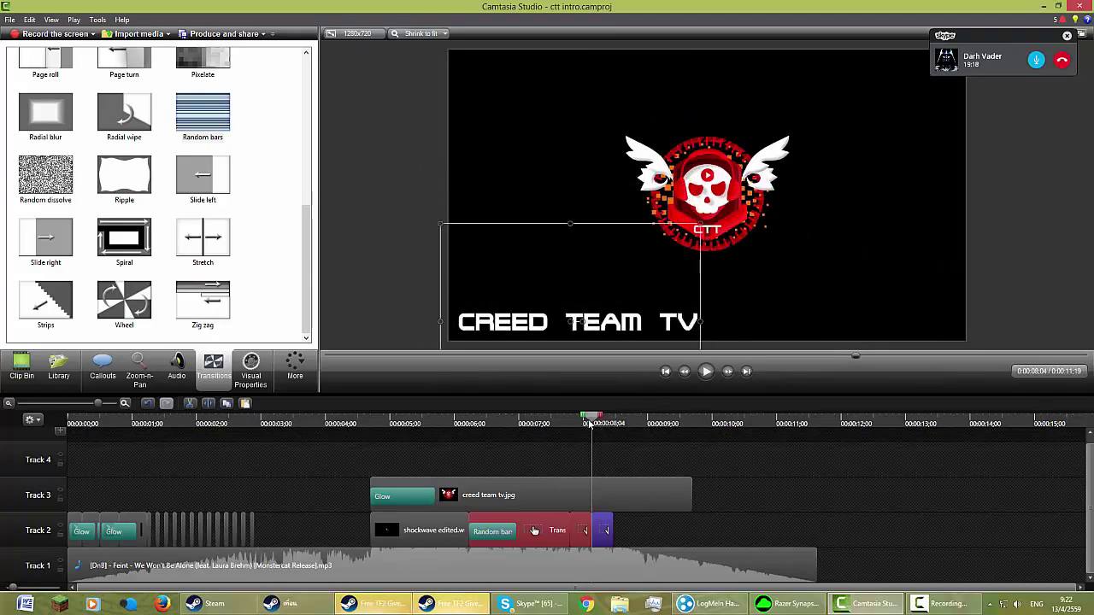
- Play the section with the text callouts repeatedly to check their position changes against the music
left_click_drag(589, 422, 335, 422)
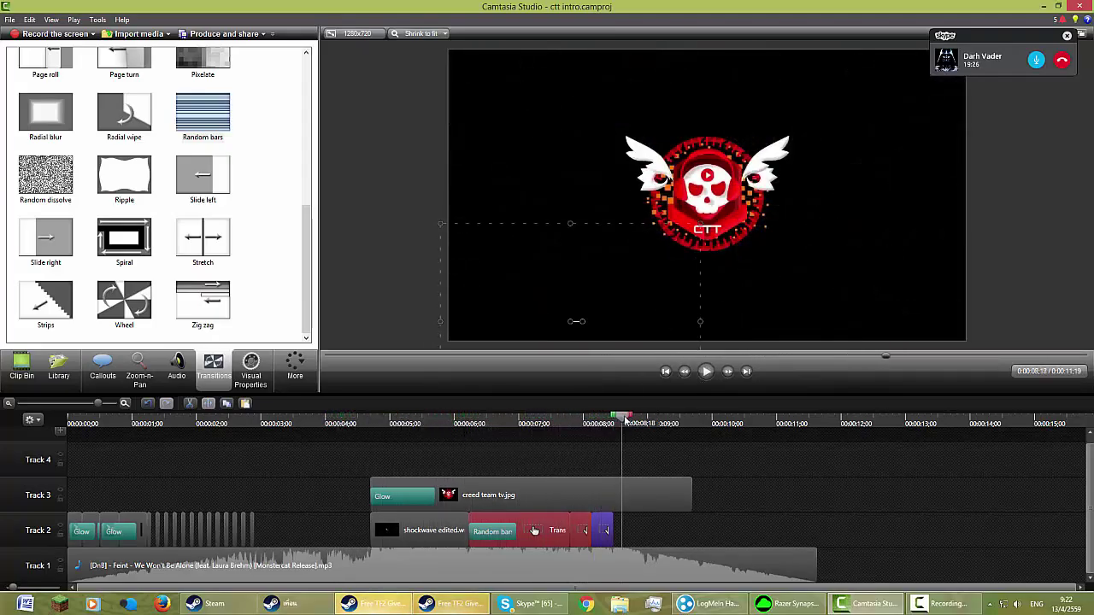
left_click_drag(622, 416, 570, 416)
left_click(709, 371)
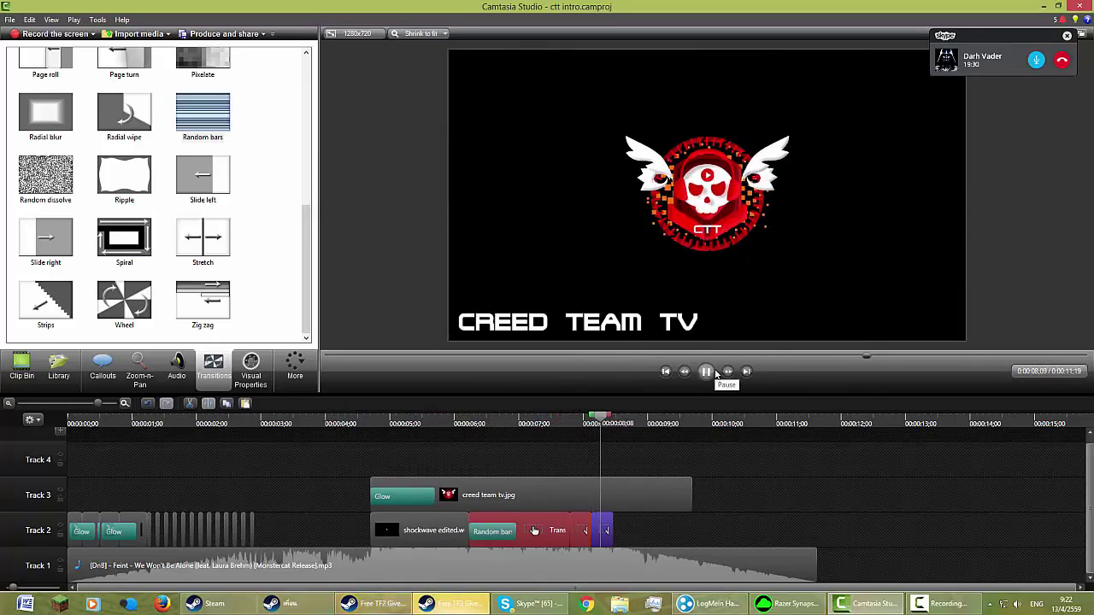
left_click(709, 371)
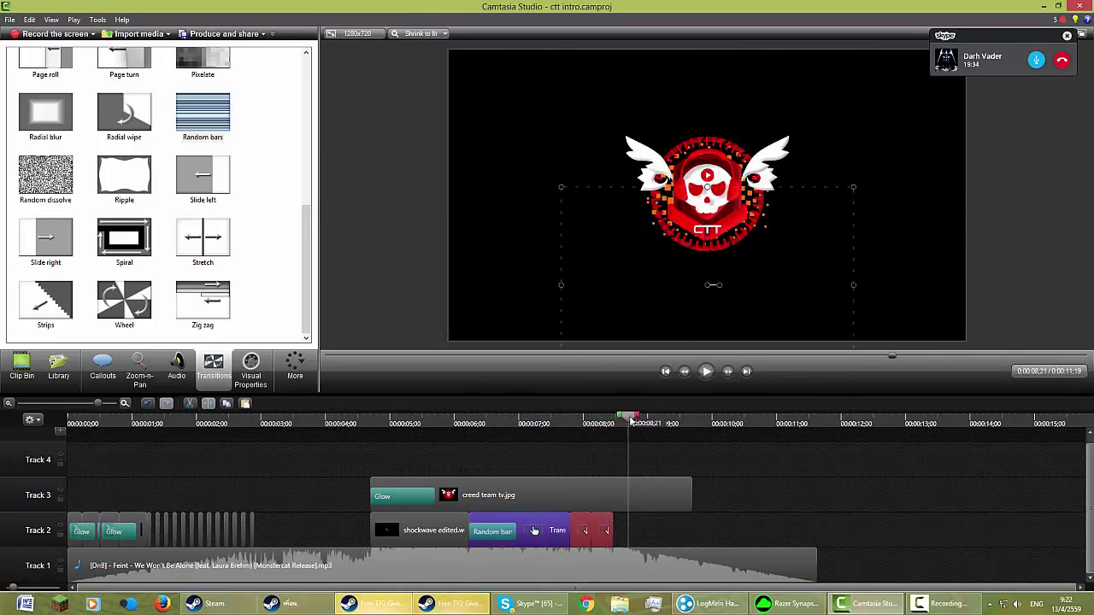
left_click_drag(631, 420, 545, 421)
left_click(706, 374)
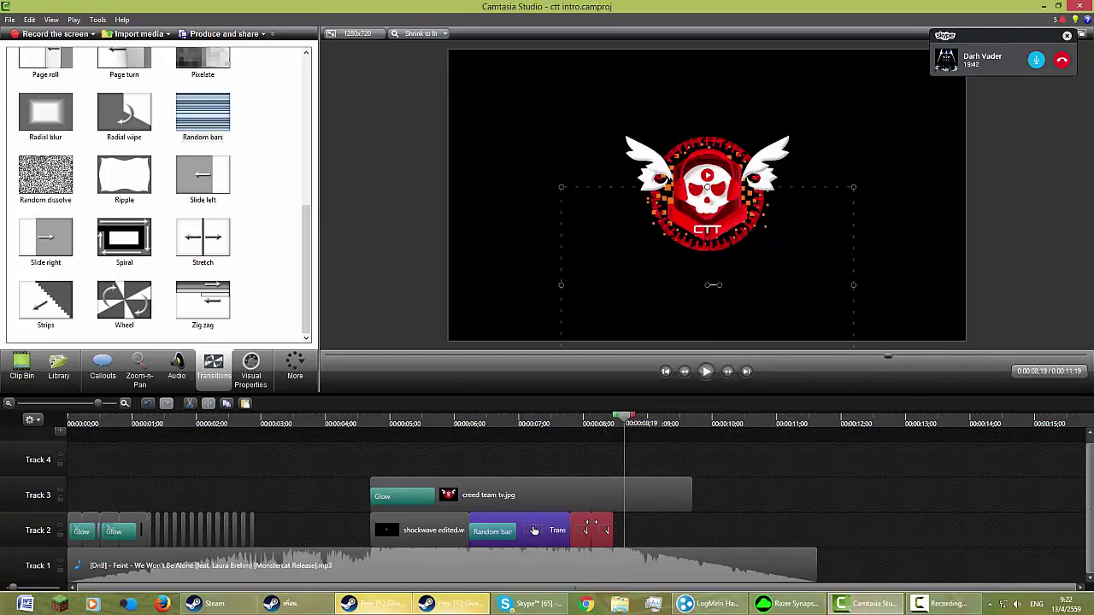
- Place a copy of the first text callout after the others on Track 2 and trim it to end at 0:00:08;19
left_click_drag(659, 380, 630, 530)
left_click_drag(696, 530, 624, 528)
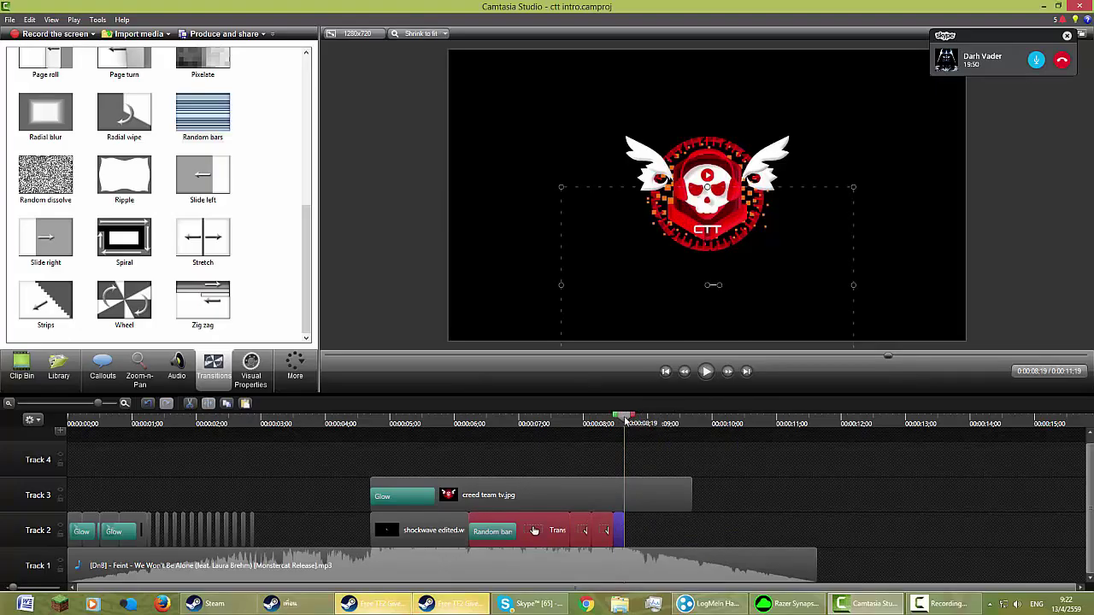
- Play the intro from the logo reveal to check the complete sequence of text callouts
left_click_drag(625, 419, 390, 419)
left_click(706, 370)
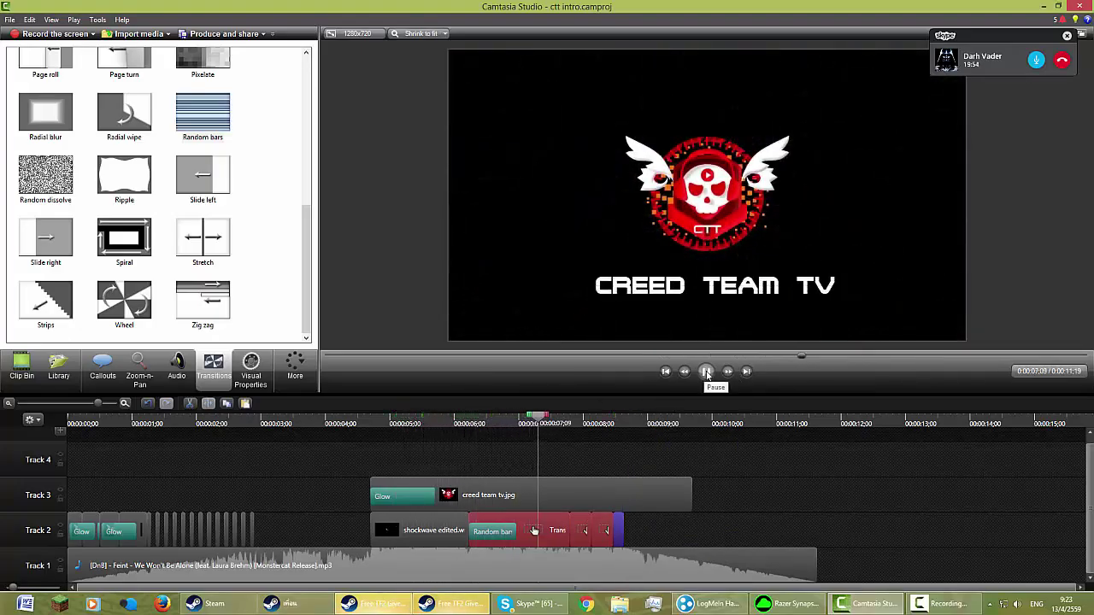
left_click(706, 371)
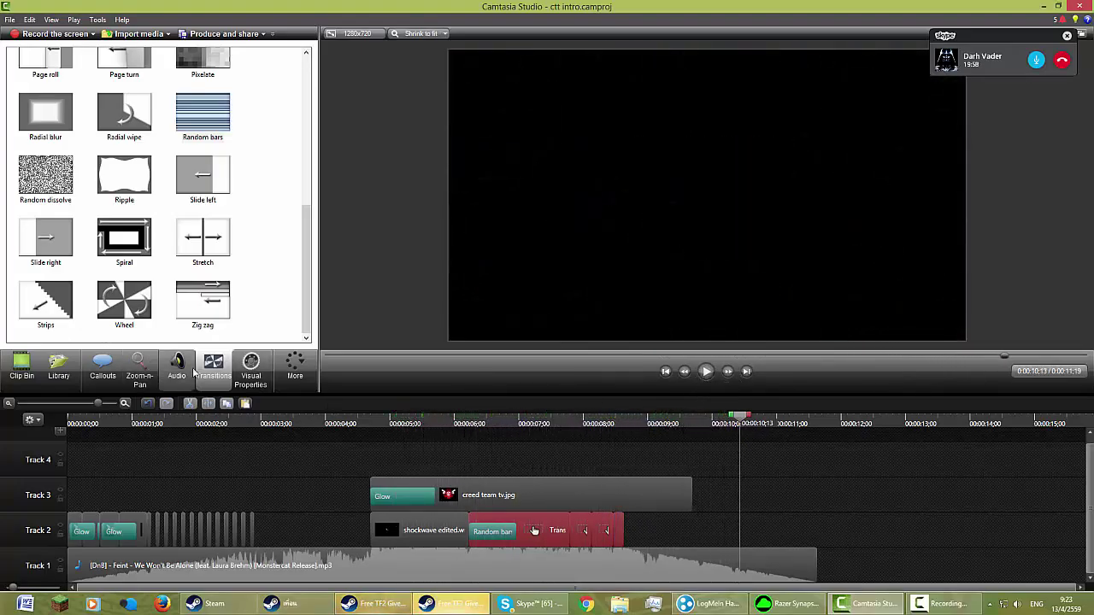
- Add a Radial blur transition to the end of the creed team tv.jpg clip on Track 3
left_click_drag(45, 114, 660, 495)
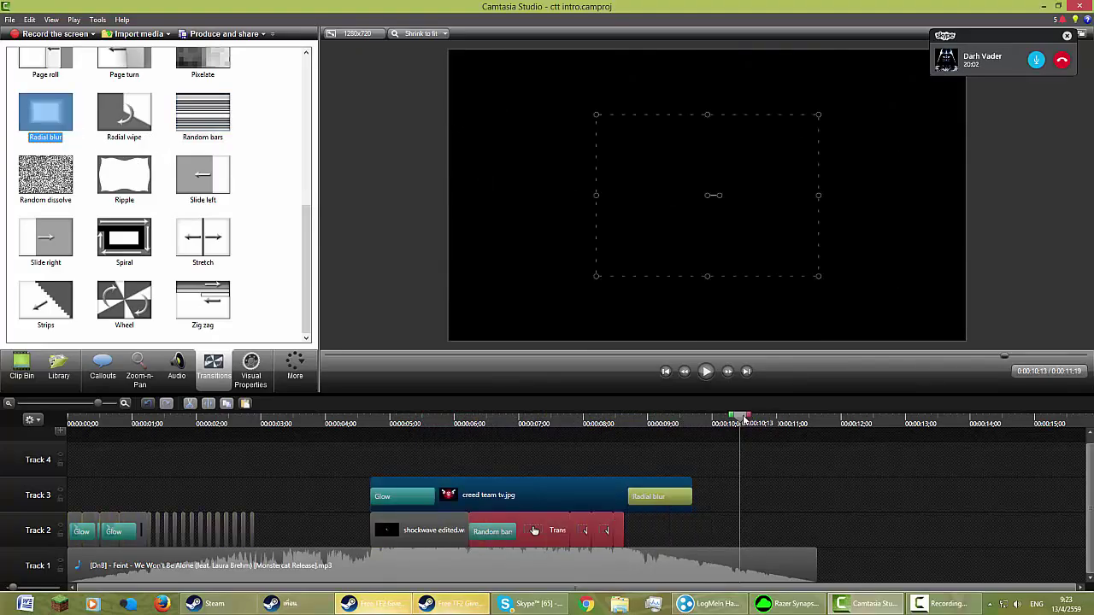
left_click_drag(743, 419, 354, 418)
left_click_drag(701, 483, 816, 489)
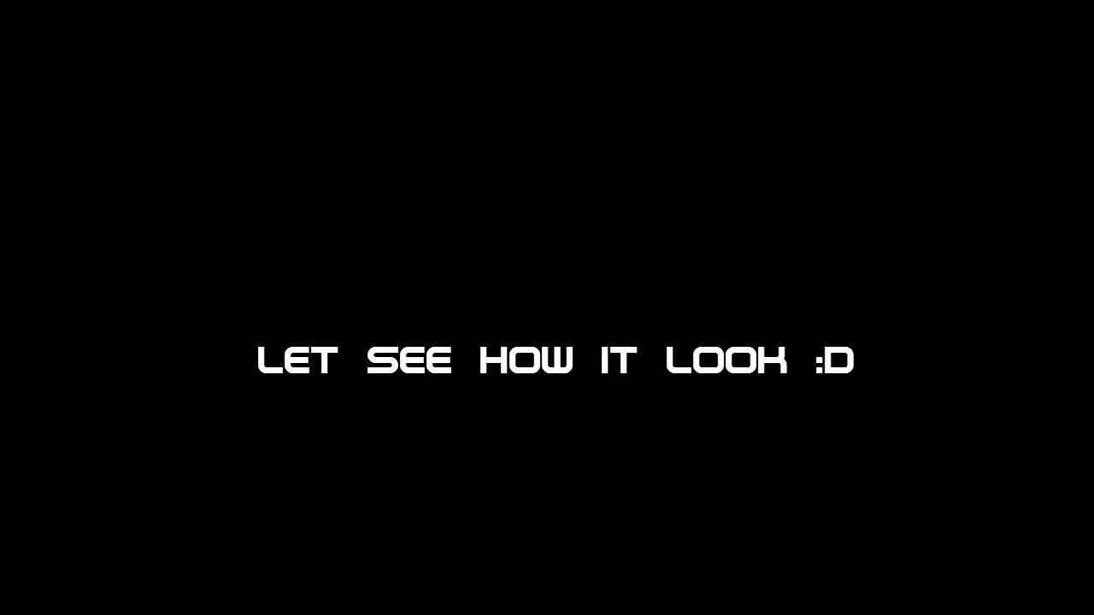